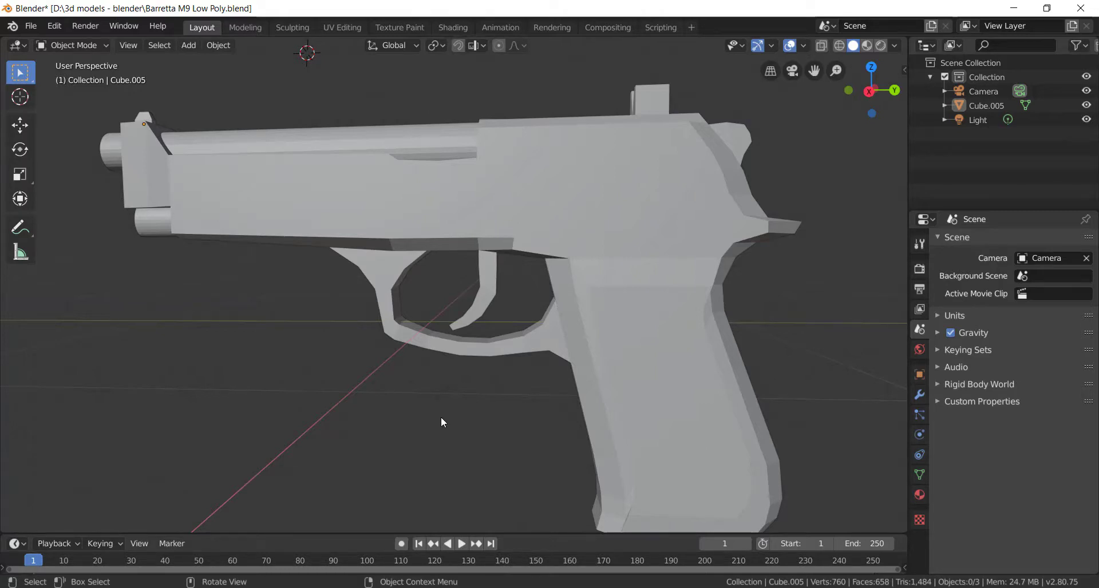
- Orbit to a flat side view of the pistol and select the pistol mesh
{"action": "mouse_move", "coordinate": [417, 391]}
{"action": "middle_mouse_down"}
{"action": "mouse_move", "coordinate": [473, 422]}
{"action": "mouse_move", "coordinate": [444, 428]}
{"action": "mouse_move", "coordinate": [455, 393]}
{"action": "middle_mouse_up"}
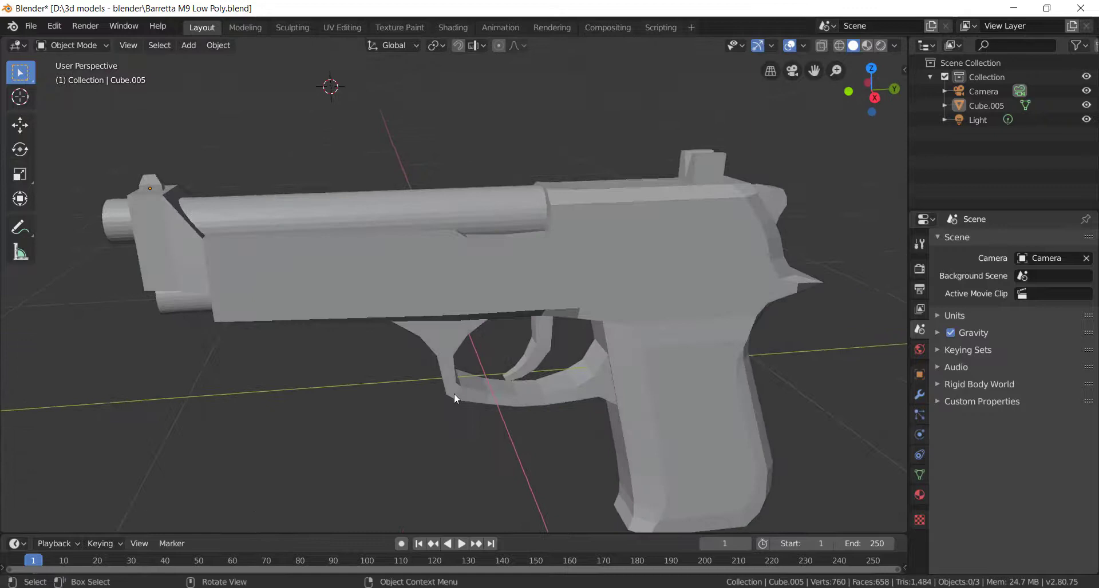
{"action": "mouse_move", "coordinate": [606, 307]}
{"action": "middle_mouse_down"}
{"action": "mouse_move", "coordinate": [570, 334]}
{"action": "mouse_move", "coordinate": [585, 275]}
{"action": "middle_mouse_up"}
{"action": "left_click", "coordinate": [588, 275]}
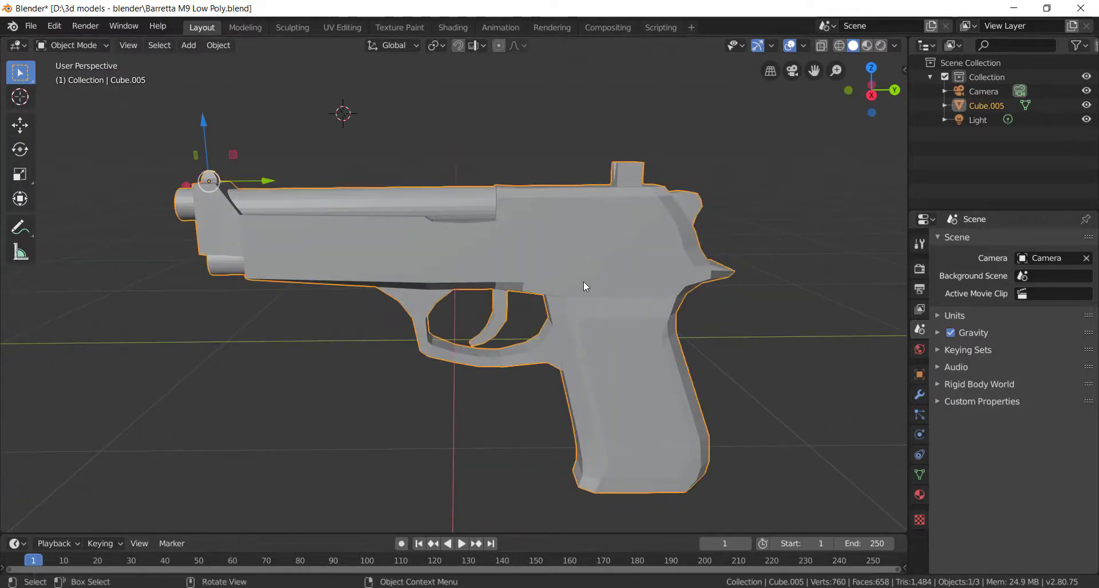
- Add an armature and set its X location to 0
{"action": "key", "text": "shift+a"}
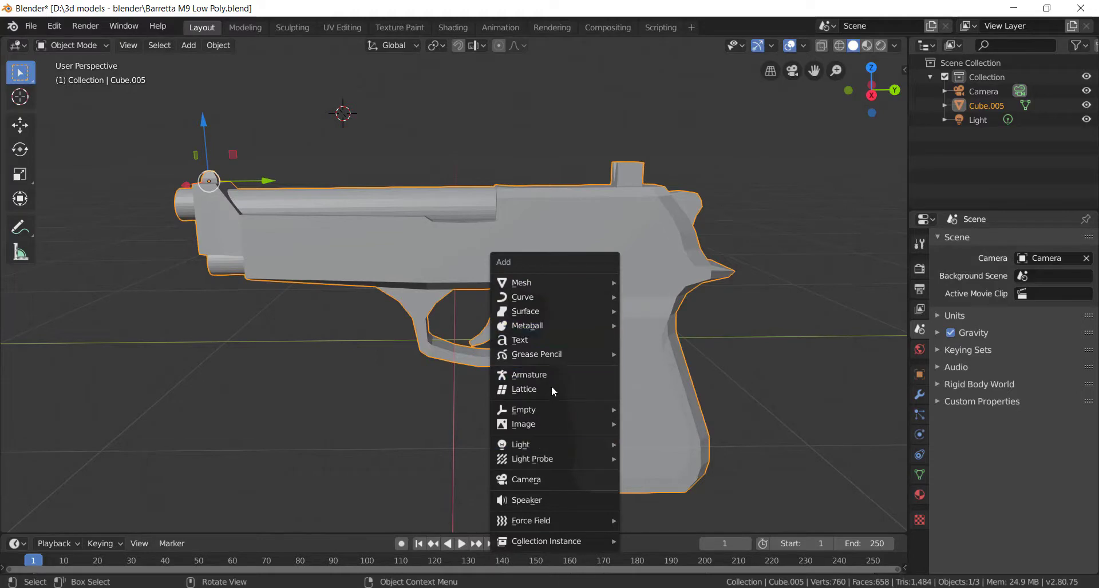
{"action": "left_click", "coordinate": [550, 376]}
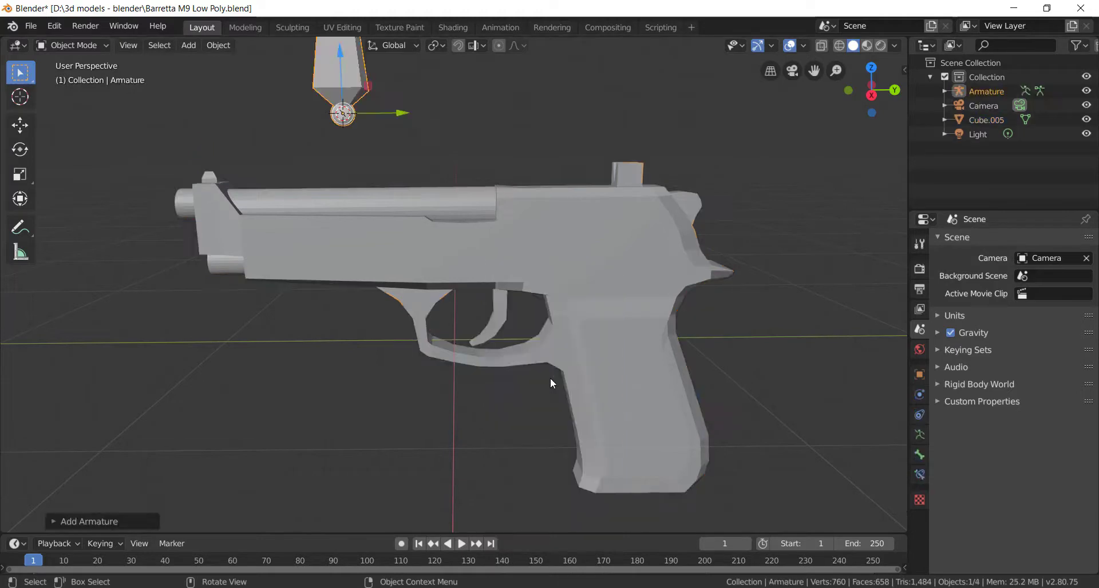
{"action": "left_click", "coordinate": [919, 375]}
{"action": "left_click", "coordinate": [1034, 284]}
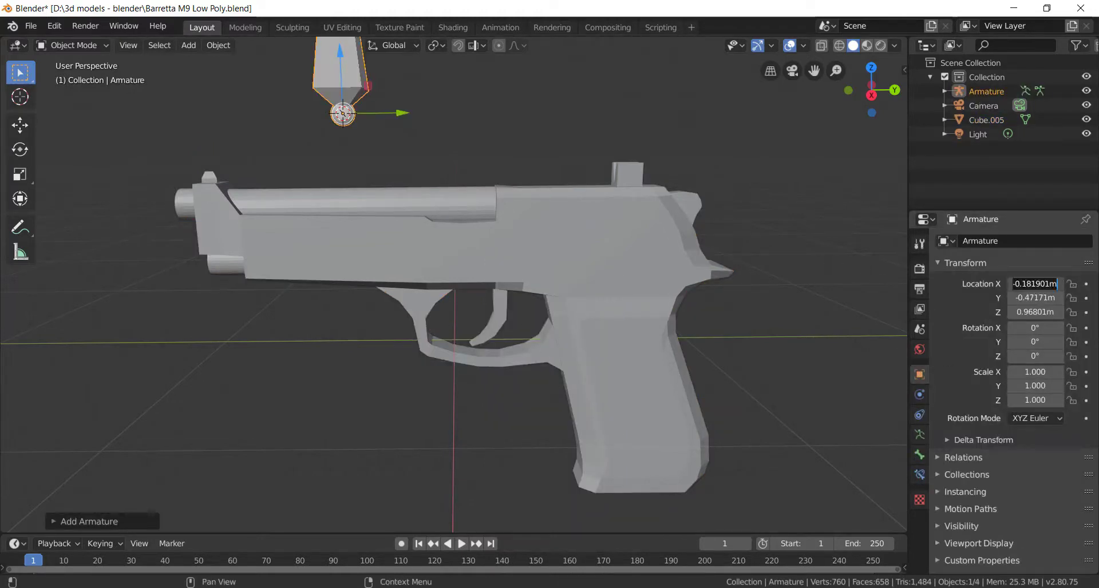
{"action": "type", "text": "0"}
{"action": "key", "text": "Return"}
- Set the armature's Y and Z location to 0 and enable X-ray on the pistol
{"action": "left_click", "coordinate": [1030, 298]}
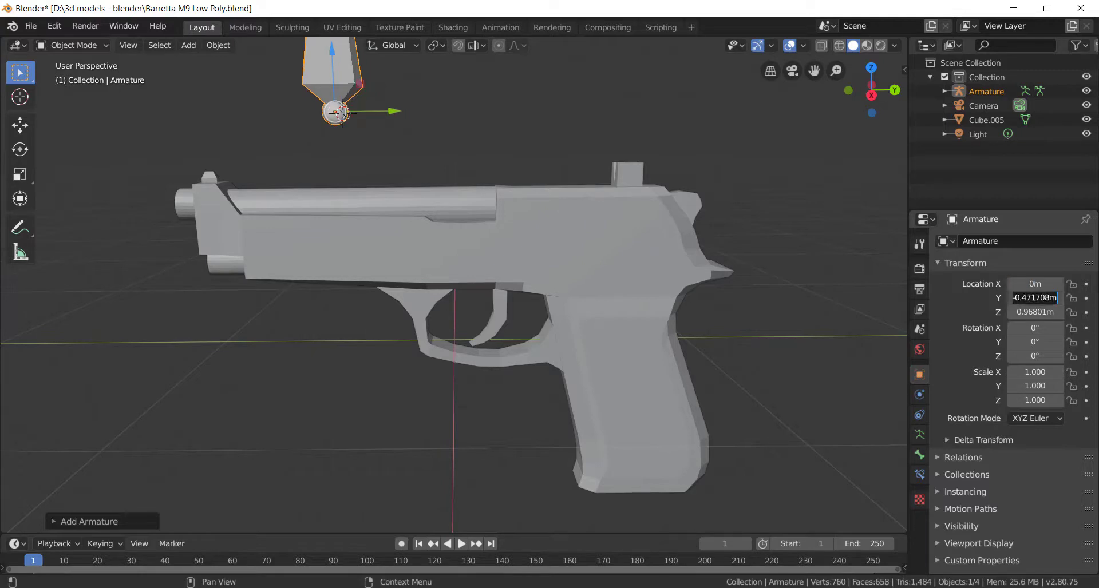
{"action": "type", "text": "0"}
{"action": "key", "text": "Return"}
{"action": "left_click", "coordinate": [1033, 312]}
{"action": "type", "text": "0"}
{"action": "key", "text": "Return"}
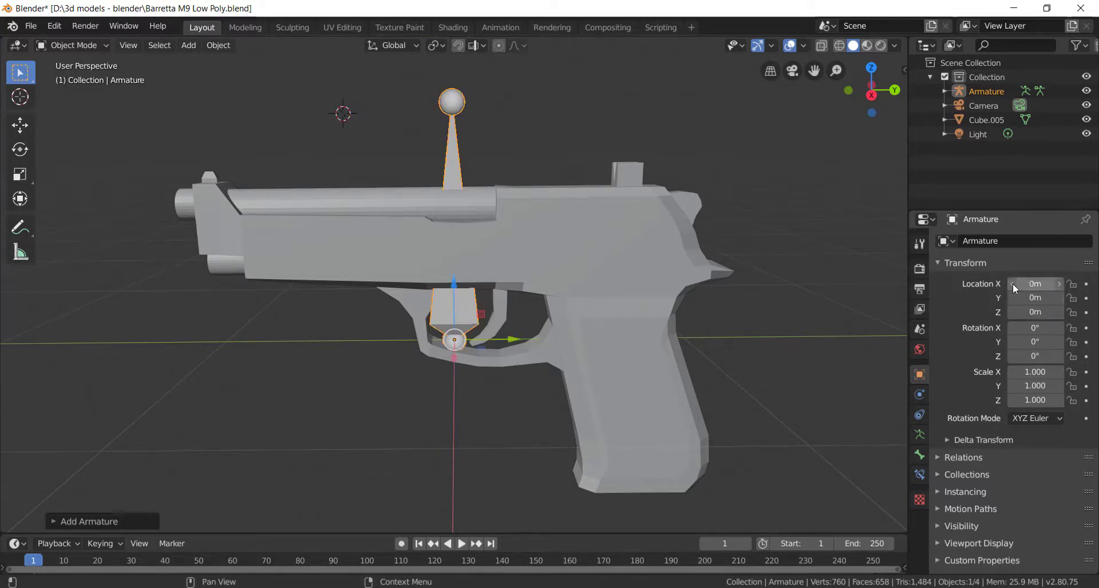
{"action": "left_click", "coordinate": [821, 46]}
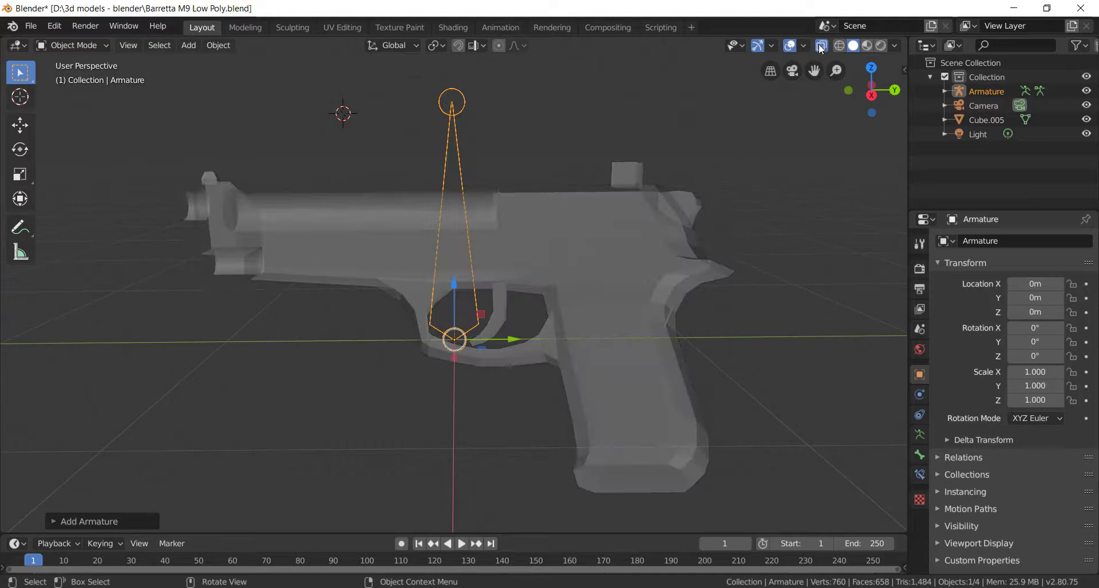
- Move the armature back and down into the base of the pistol grip
{"action": "left_click_drag", "start_coordinate": [519, 342], "coordinate": [663, 340]}
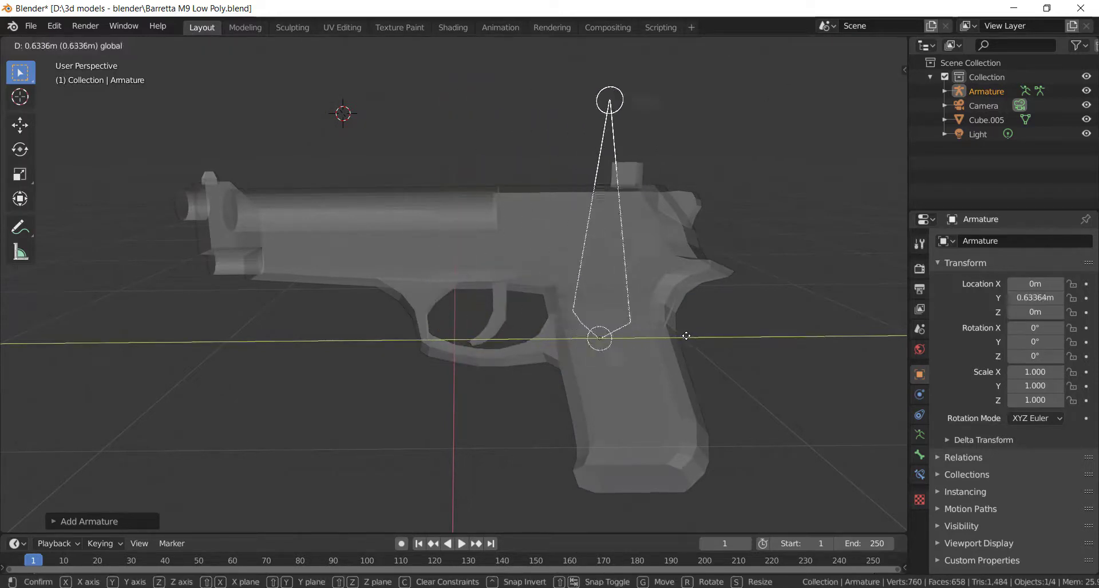
{"action": "mouse_move", "coordinate": [664, 341]}
{"action": "middle_mouse_down"}
{"action": "mouse_move", "coordinate": [661, 426]}
{"action": "mouse_move", "coordinate": [634, 268]}
{"action": "middle_mouse_up"}
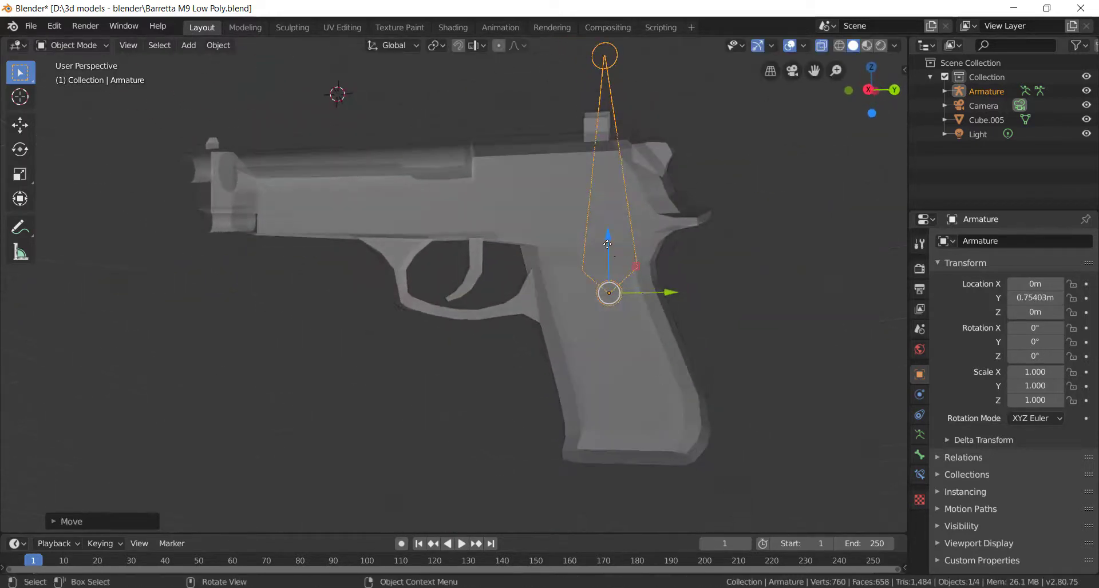
{"action": "left_click_drag", "start_coordinate": [607, 244], "coordinate": [609, 378]}
{"action": "middle_click_drag", "start_coordinate": [800, 458], "coordinate": [674, 408]}
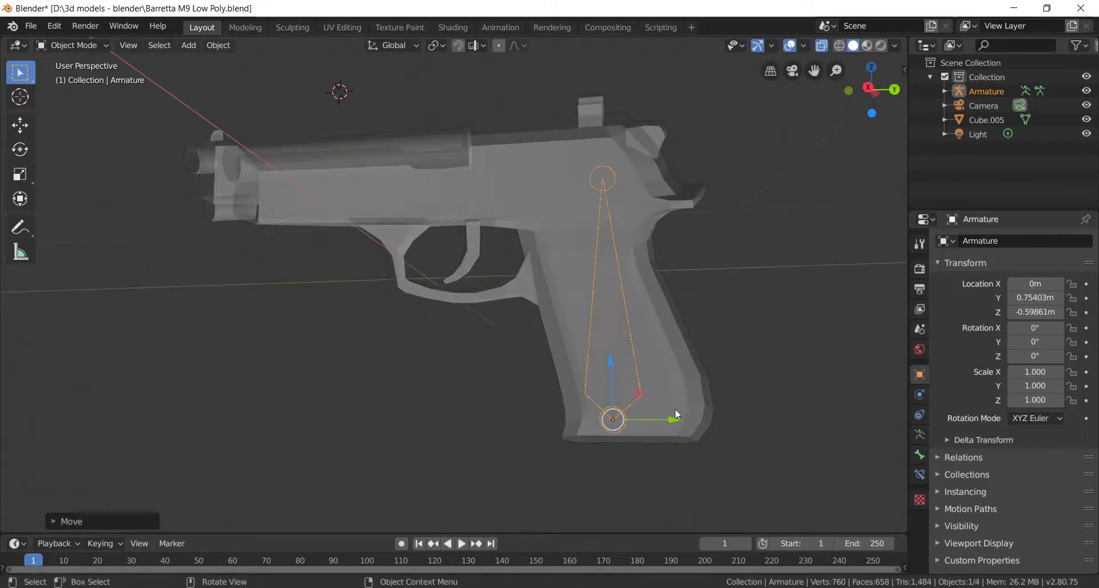
{"action": "left_click_drag", "start_coordinate": [674, 413], "coordinate": [643, 417]}
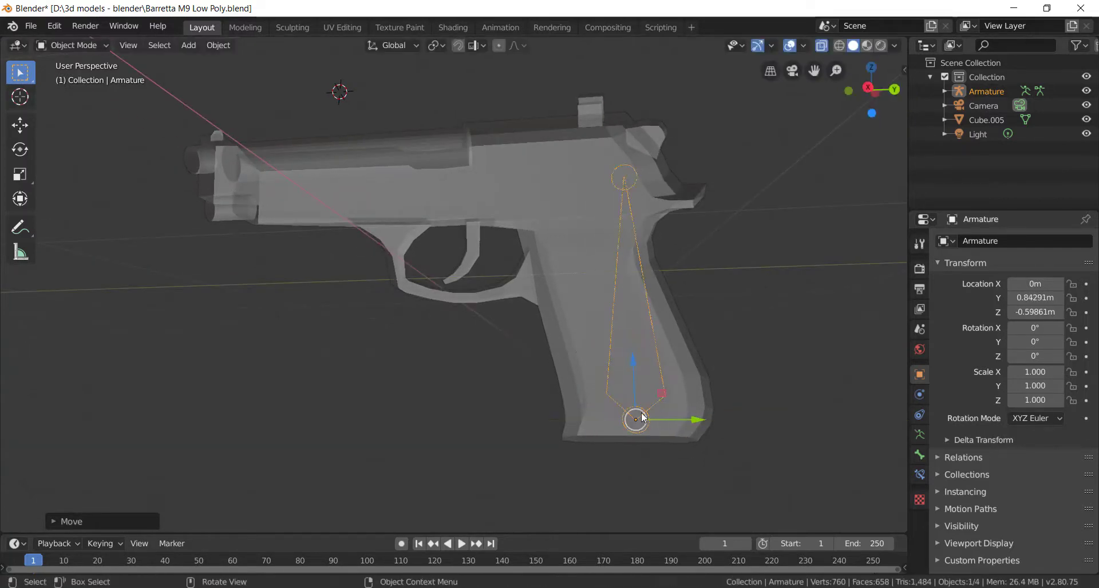
{"action": "middle_click_drag", "start_coordinate": [686, 382], "coordinate": [689, 388]}
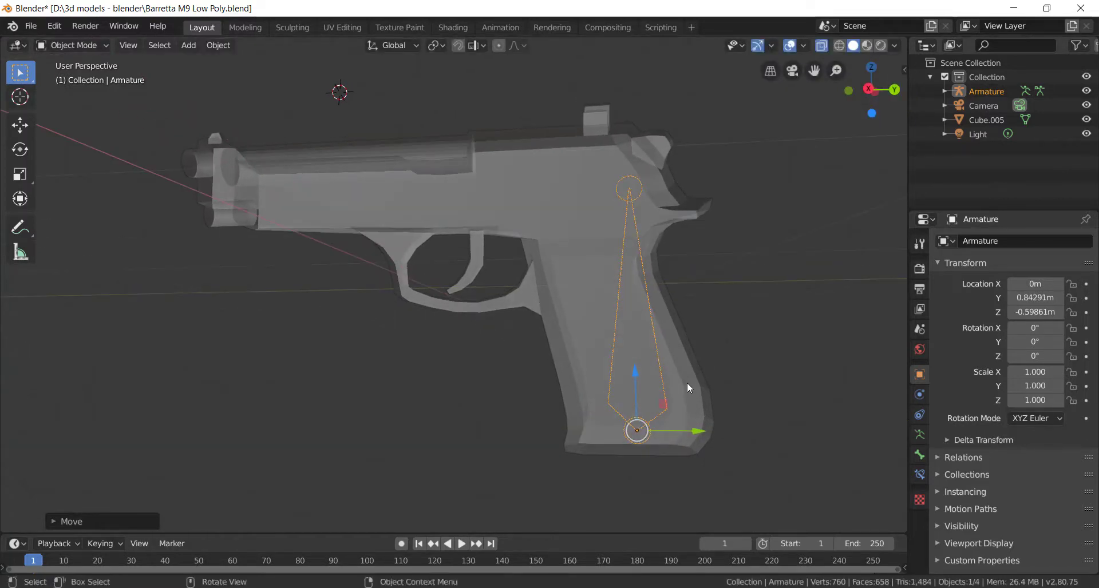
{"action": "left_click", "coordinate": [638, 186]}
- In Edit Mode, move the bone's tail up to the top of the grip
{"action": "key", "text": "Tab"}
{"action": "left_click", "coordinate": [640, 188]}
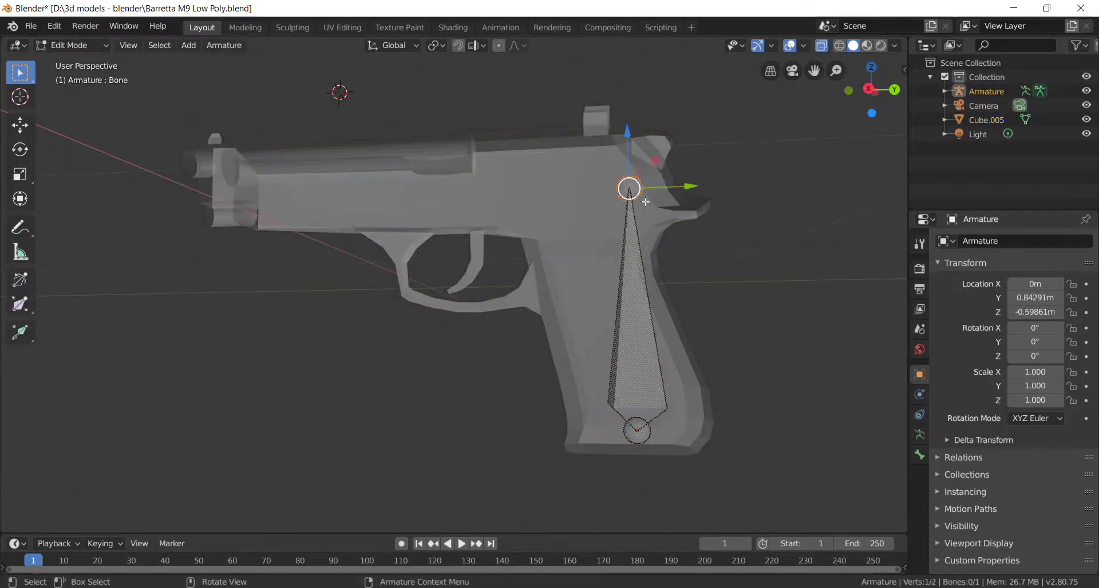
{"action": "left_click_drag", "start_coordinate": [689, 189], "coordinate": [641, 189]}
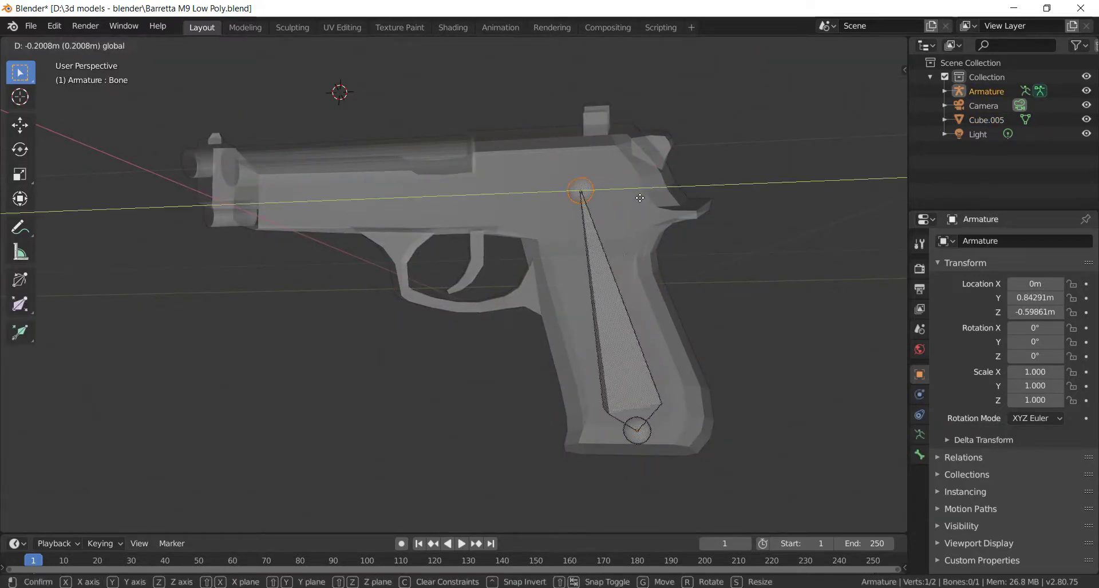
{"action": "middle_click_drag", "start_coordinate": [641, 189], "coordinate": [576, 215]}
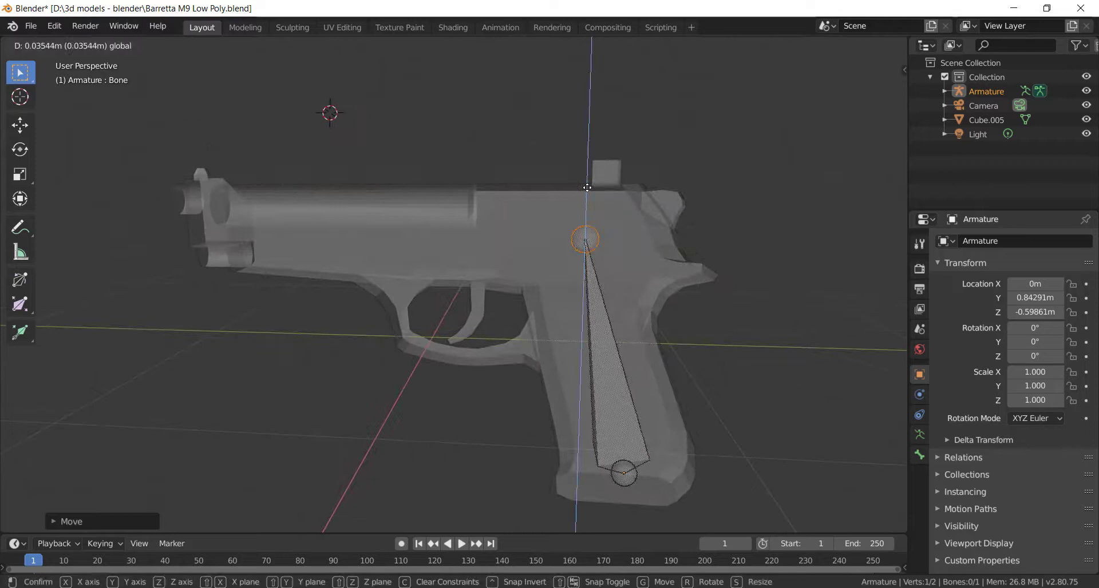
{"action": "key", "text": "g"}
{"action": "left_click", "coordinate": [596, 205]}
- Extrude a second bone from the handle bone's tip forward toward the muzzle
{"action": "key", "text": "e"}
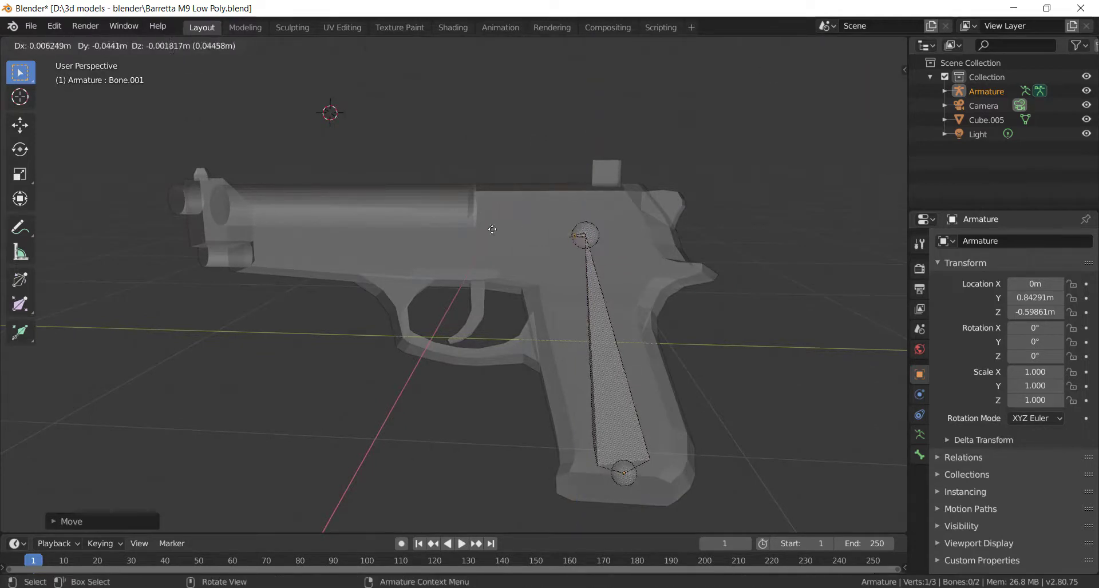
{"action": "left_click", "coordinate": [258, 223]}
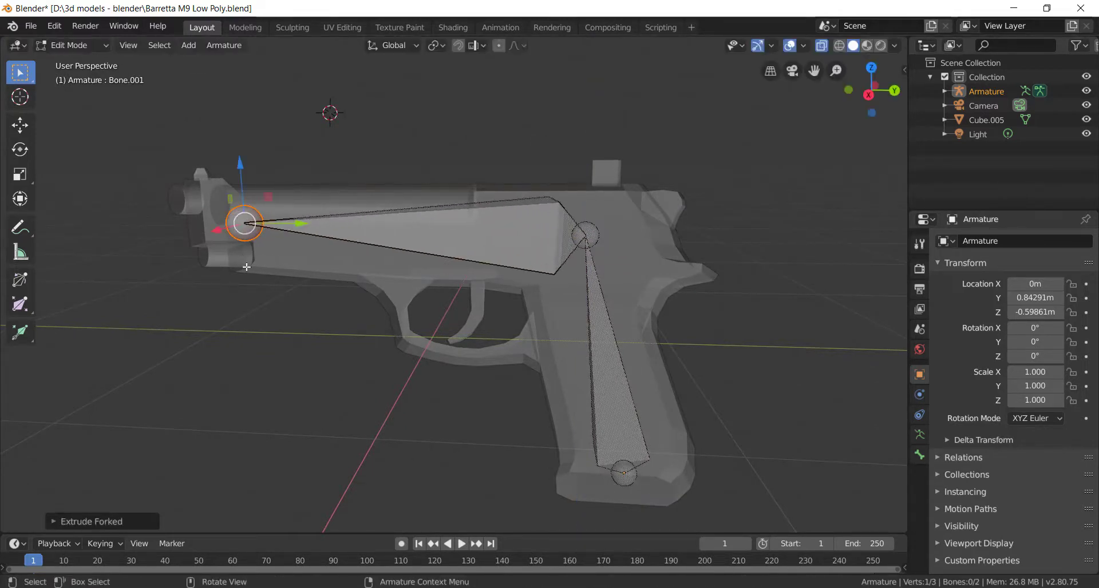
{"action": "middle_click_drag", "start_coordinate": [259, 223], "coordinate": [368, 323]}
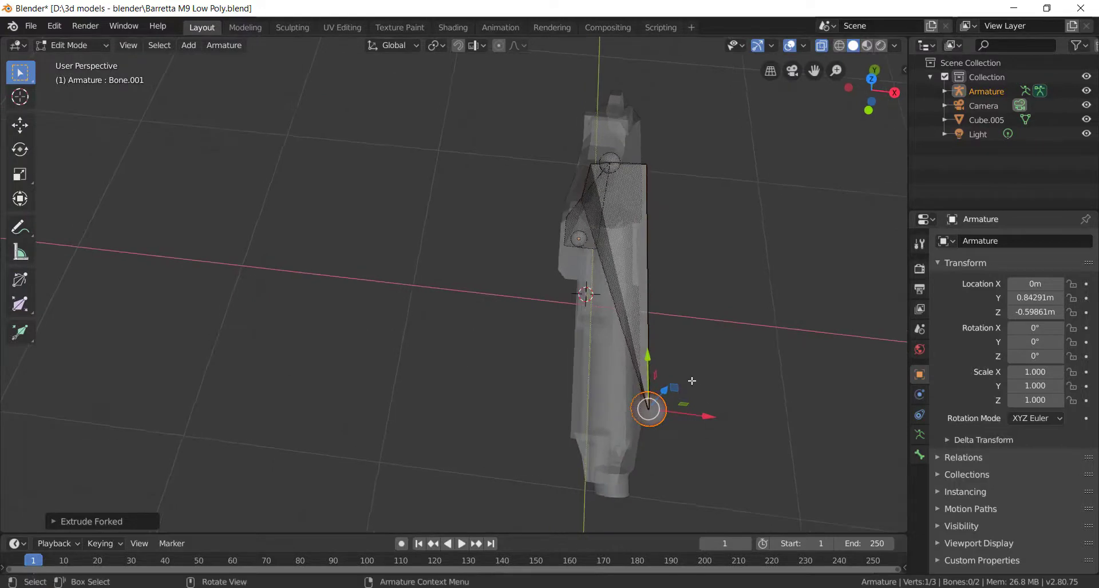
{"action": "key", "text": "g"}
{"action": "left_click", "coordinate": [665, 413]}
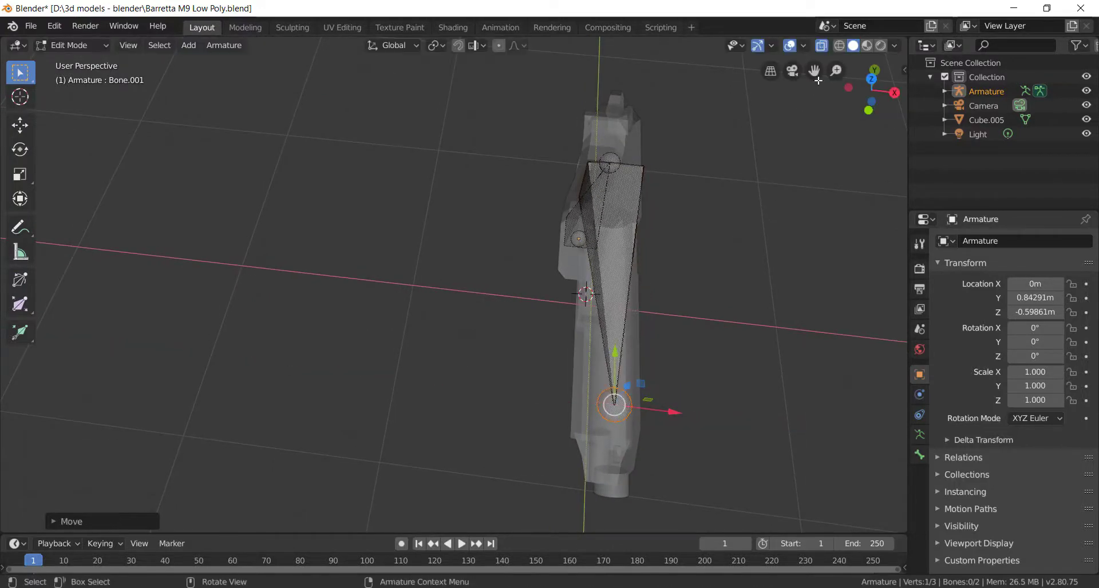
{"action": "middle_click_drag", "start_coordinate": [818, 81], "coordinate": [594, 364]}
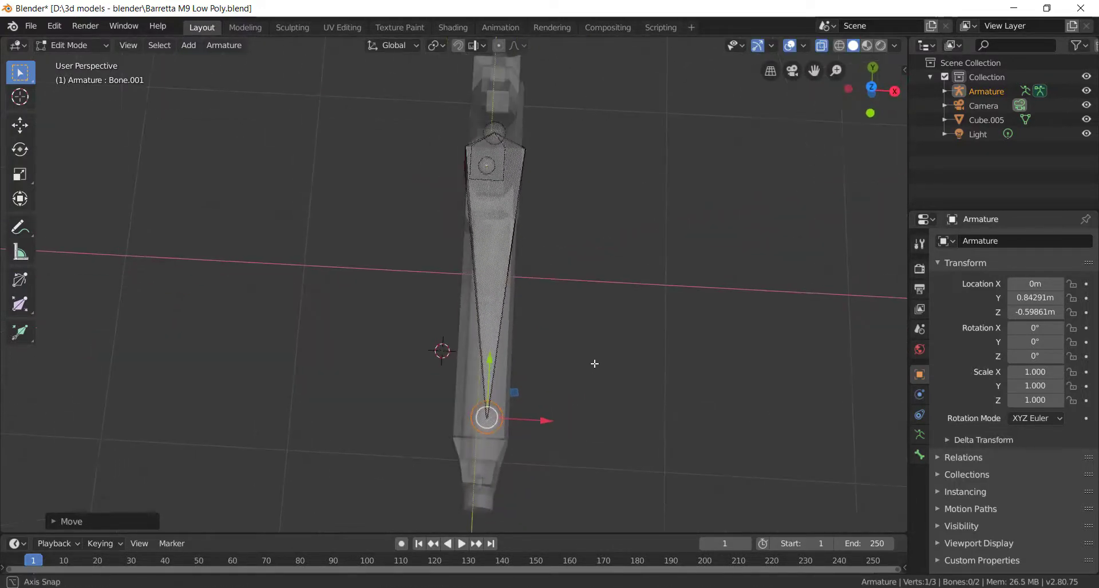
- Center the new bone's tip with an X-constrained move, then set it at the muzzle with Y
{"action": "key", "text": "g"}
{"action": "key", "text": "x"}
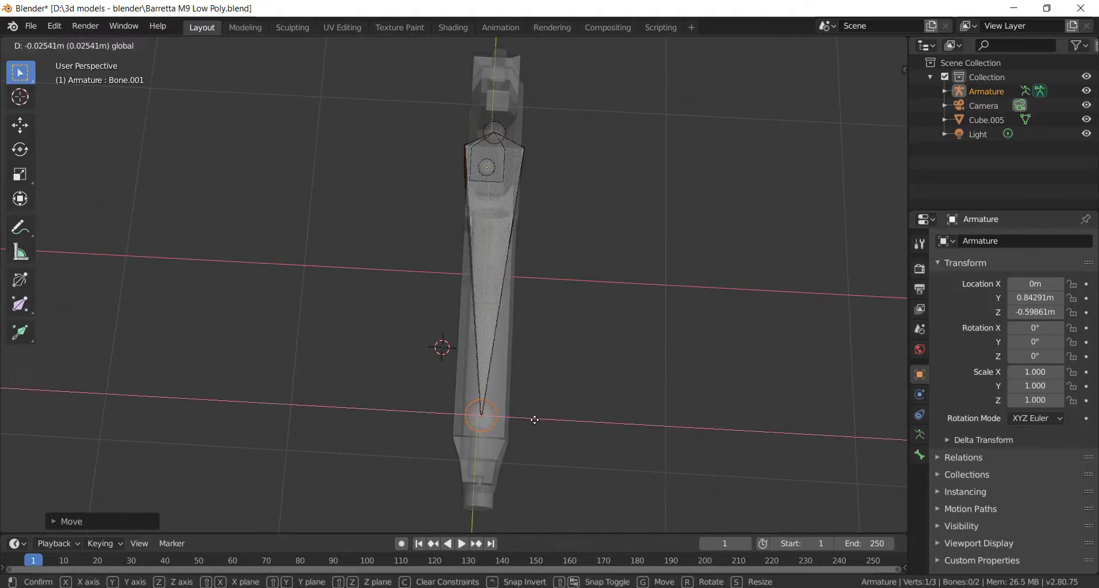
{"action": "left_click", "coordinate": [534, 419]}
{"action": "middle_click_drag", "start_coordinate": [542, 388], "coordinate": [439, 292]}
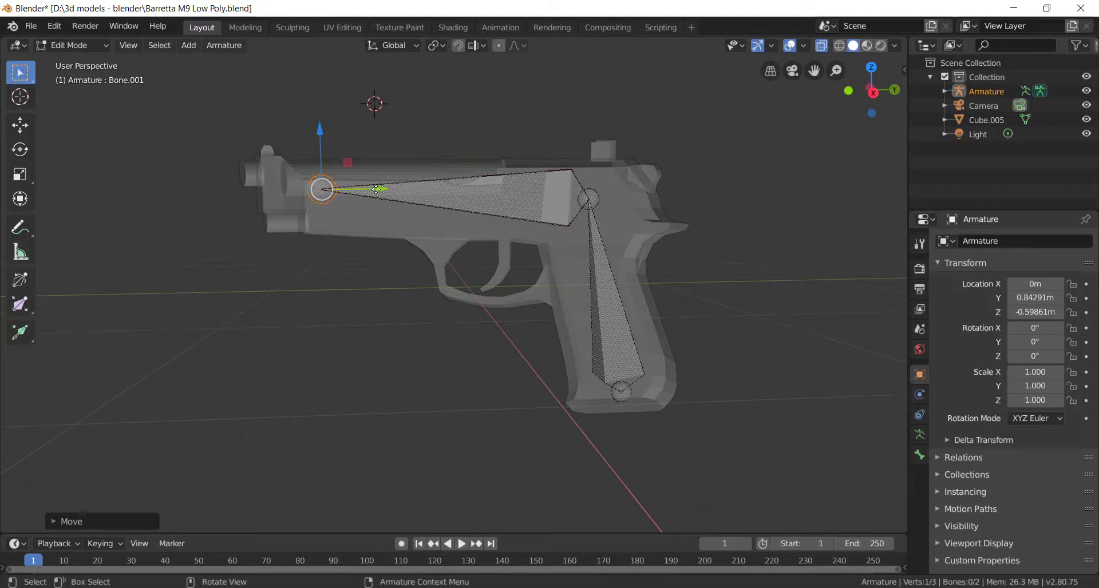
{"action": "key", "text": "g"}
{"action": "key", "text": "y"}
{"action": "left_click", "coordinate": [355, 326]}
{"action": "middle_click_drag", "start_coordinate": [356, 326], "coordinate": [527, 257]}
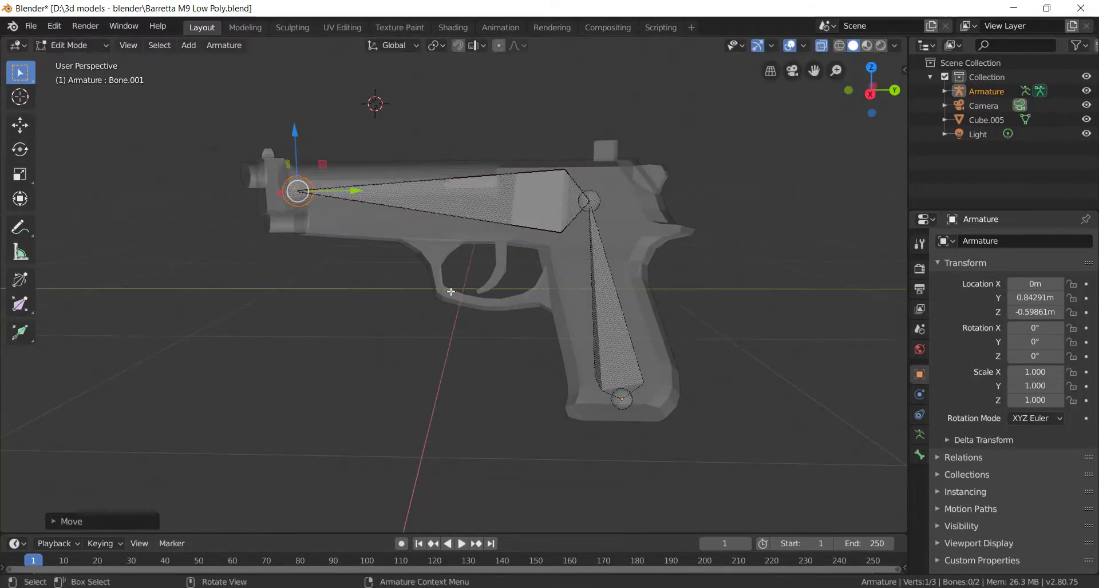
{"action": "middle_click_drag", "start_coordinate": [451, 292], "coordinate": [452, 281]}
- In Object Mode, parent the pistol mesh to the armature with Automatic Weights, then show Bone properties
{"action": "key", "text": "Tab"}
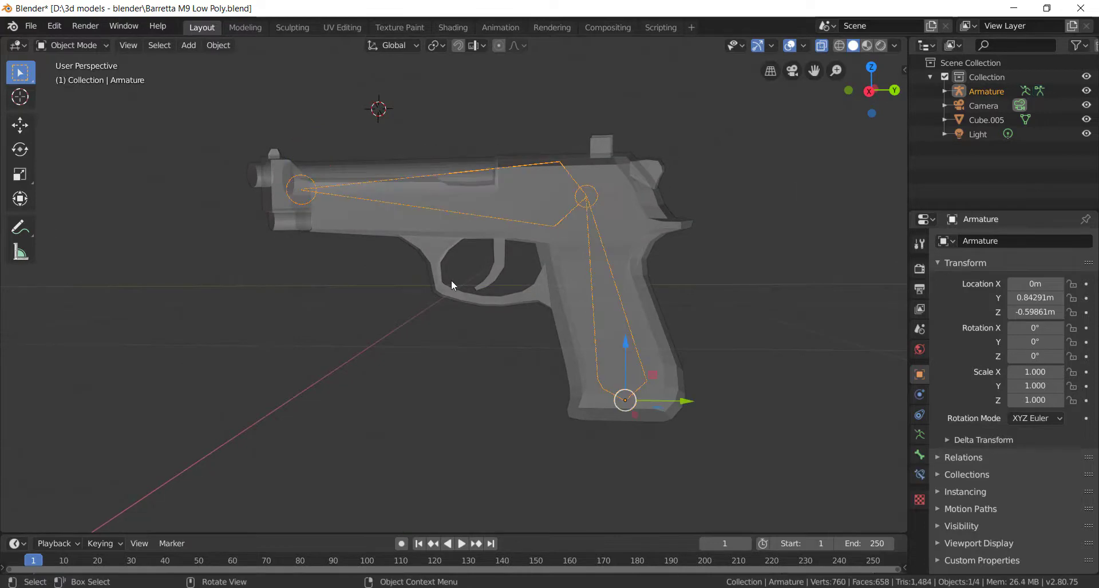
{"action": "left_click", "coordinate": [562, 259]}
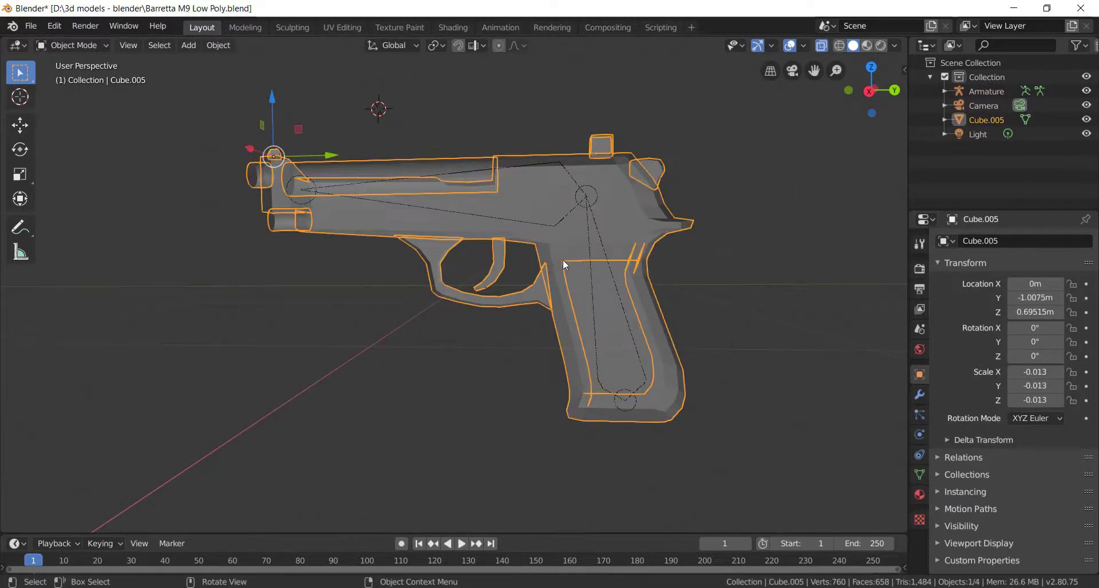
{"action": "left_click", "coordinate": [623, 306], "text": "shift"}
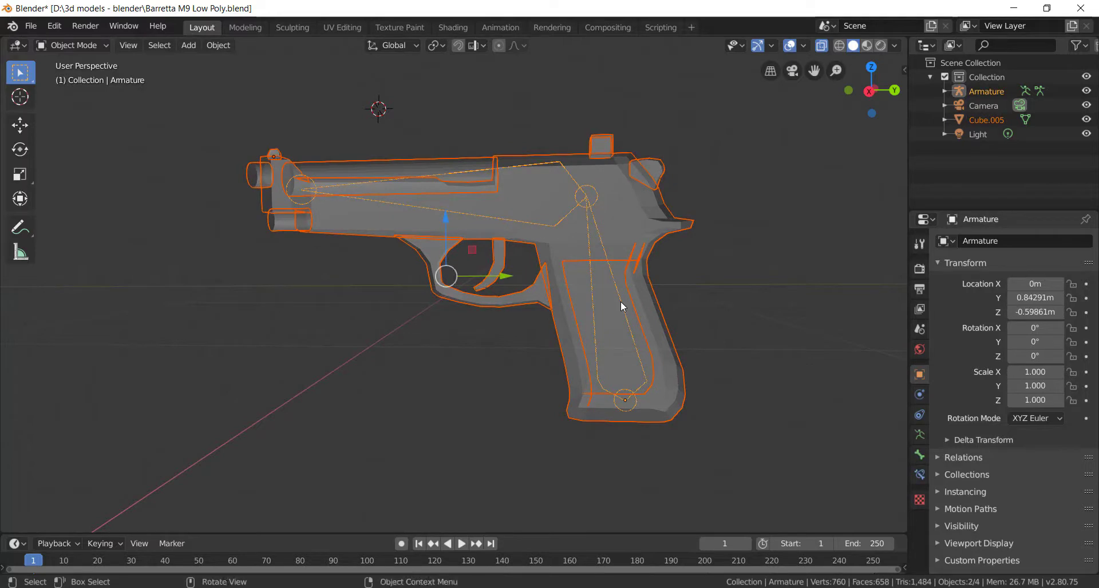
{"action": "key", "text": "ctrl+p"}
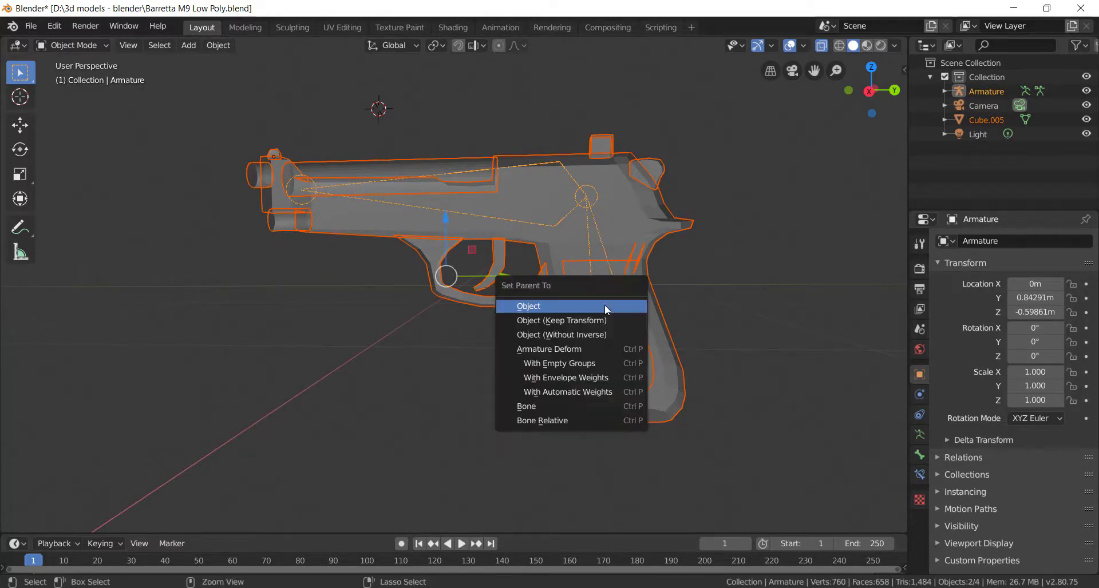
{"action": "left_click", "coordinate": [590, 393]}
{"action": "middle_click_drag", "start_coordinate": [506, 337], "coordinate": [503, 329]}
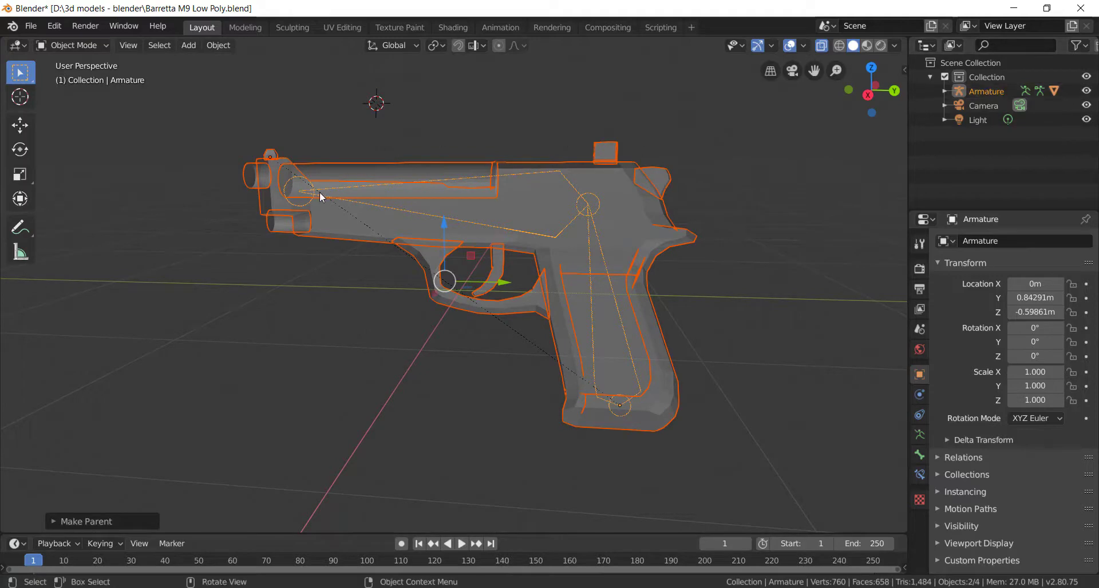
{"action": "mouse_move", "coordinate": [297, 190]}
{"action": "middle_mouse_down"}
{"action": "mouse_move", "coordinate": [367, 209]}
{"action": "mouse_move", "coordinate": [319, 207]}
{"action": "mouse_move", "coordinate": [578, 187]}
{"action": "middle_mouse_up"}
{"action": "left_click", "coordinate": [920, 454]}
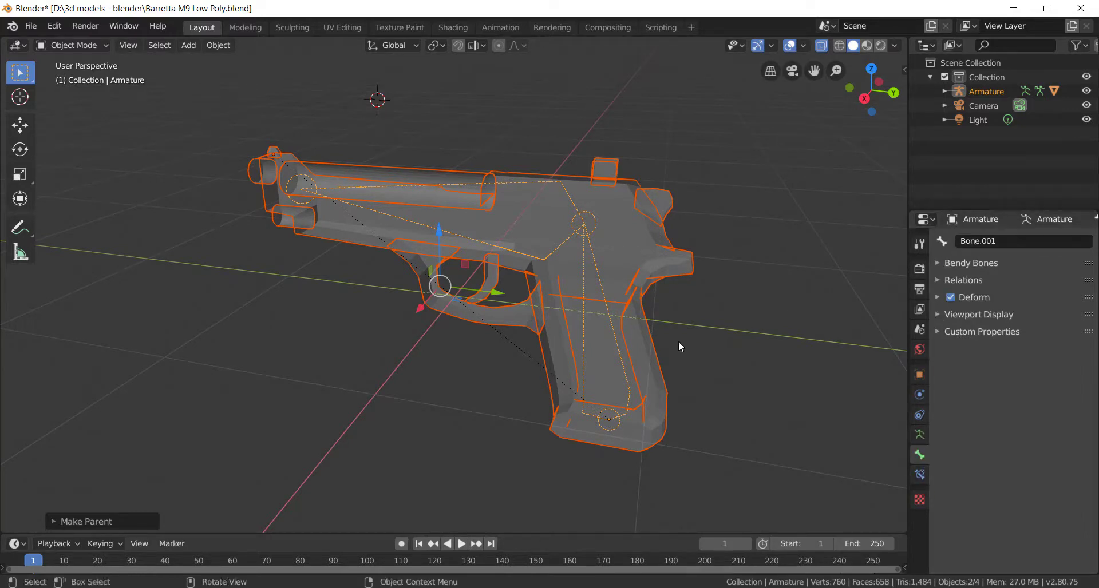
- Rename the vertical grip bone to 'Handle'
{"action": "left_click", "coordinate": [625, 393]}
{"action": "key", "text": "Tab"}
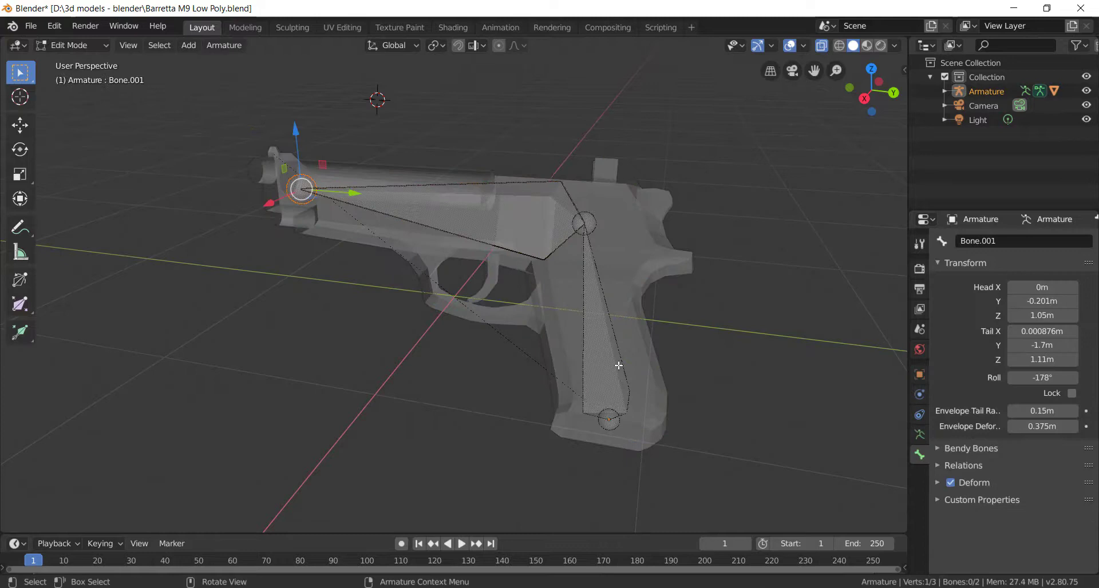
{"action": "left_click", "coordinate": [621, 381]}
{"action": "left_click", "coordinate": [1012, 241]}
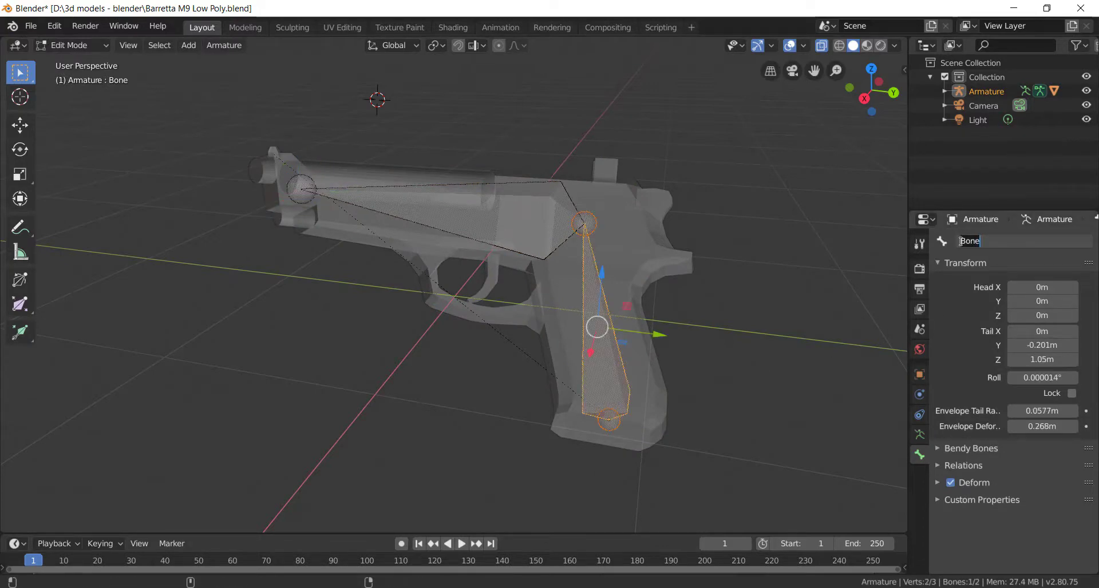
{"action": "type", "text": "Handl"}
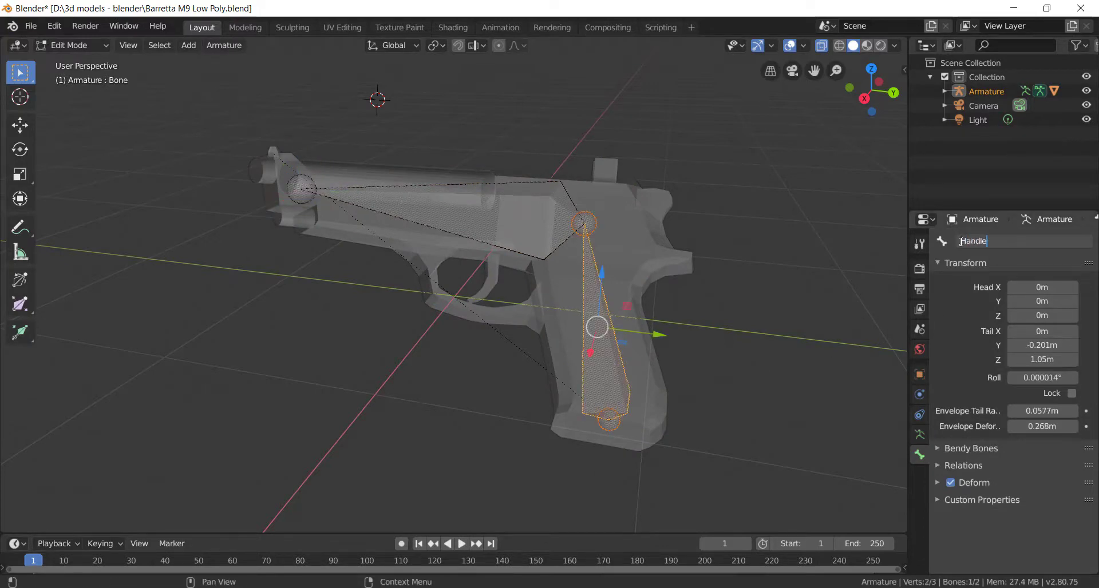
{"action": "key", "text": "Return"}
- Rename the upper slide bone to 'Barrel'
{"action": "left_click", "coordinate": [542, 229]}
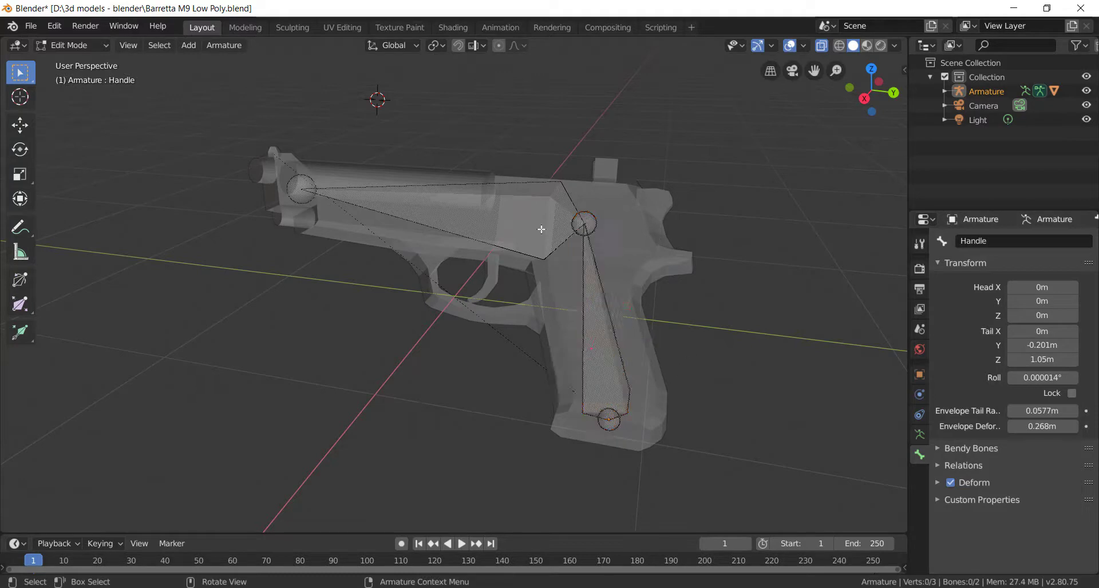
{"action": "left_click", "coordinate": [311, 191]}
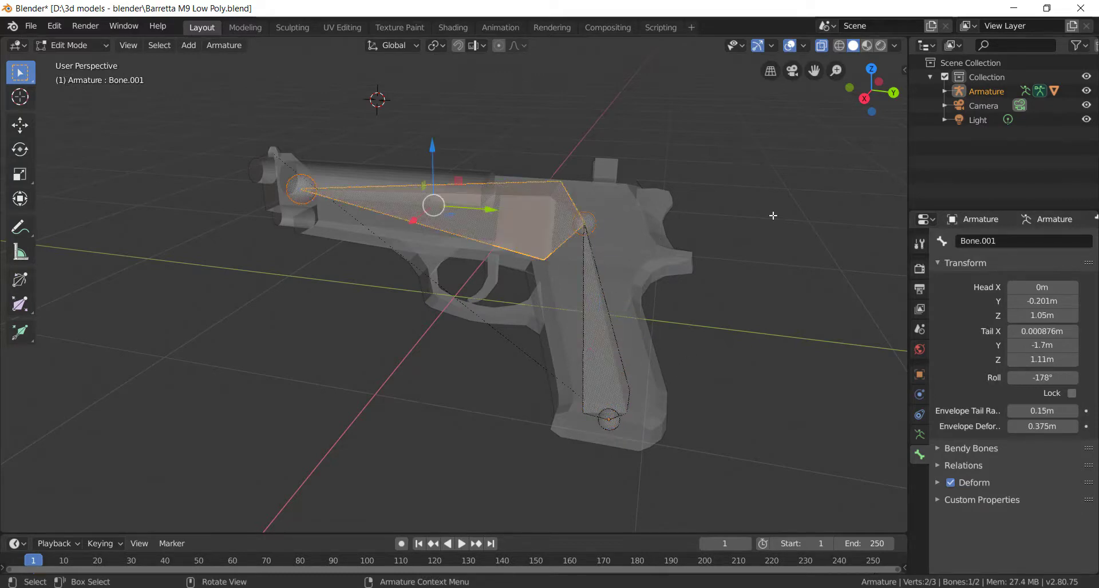
{"action": "double_click", "coordinate": [1024, 243]}
{"action": "type", "text": "Barrel"}
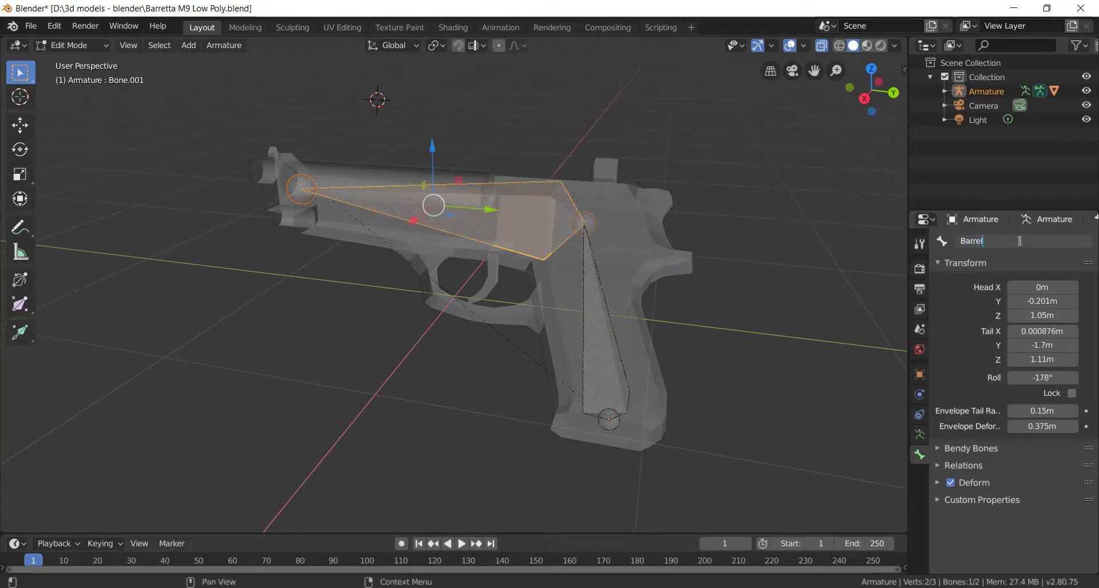
{"action": "key", "text": "Return"}
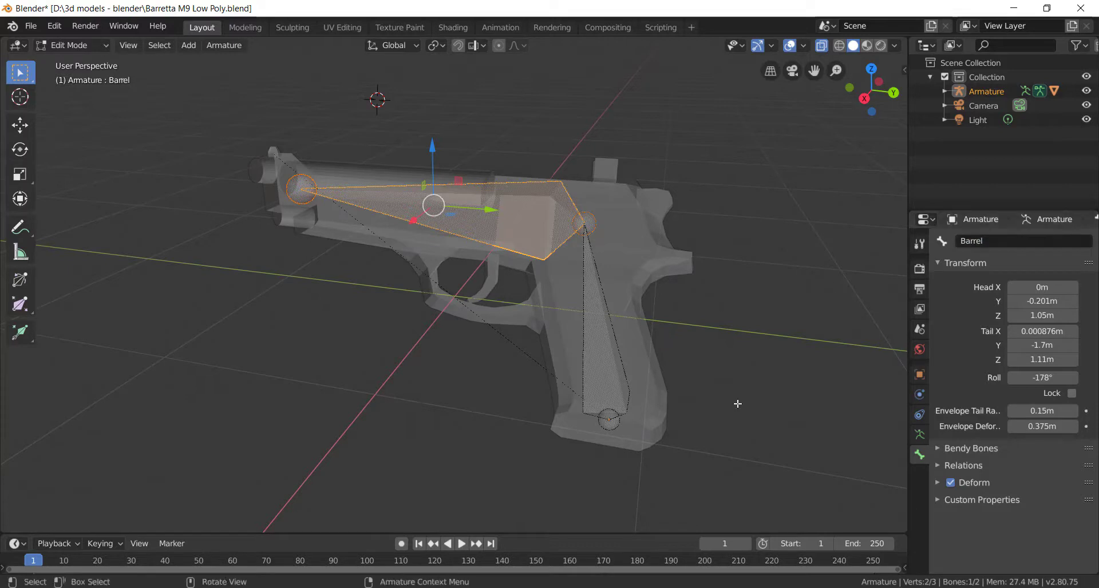
{"action": "left_click", "coordinate": [737, 405]}
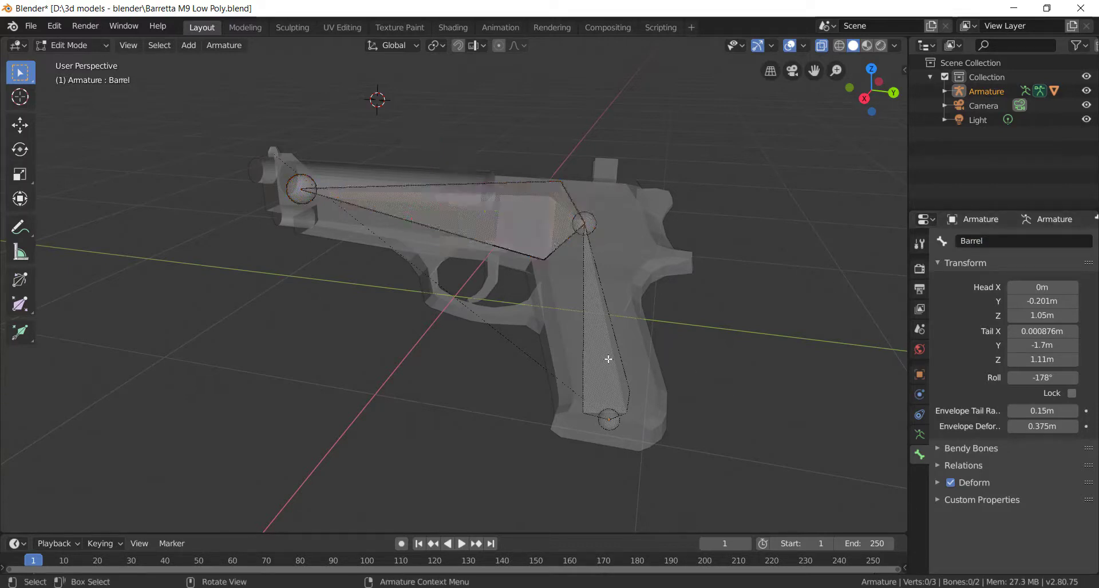
{"action": "left_click", "coordinate": [521, 246]}
- Switch the armature to Pose Mode and test-rotate the Barrel bone, cancelling back to rest
{"action": "key", "text": "Tab"}
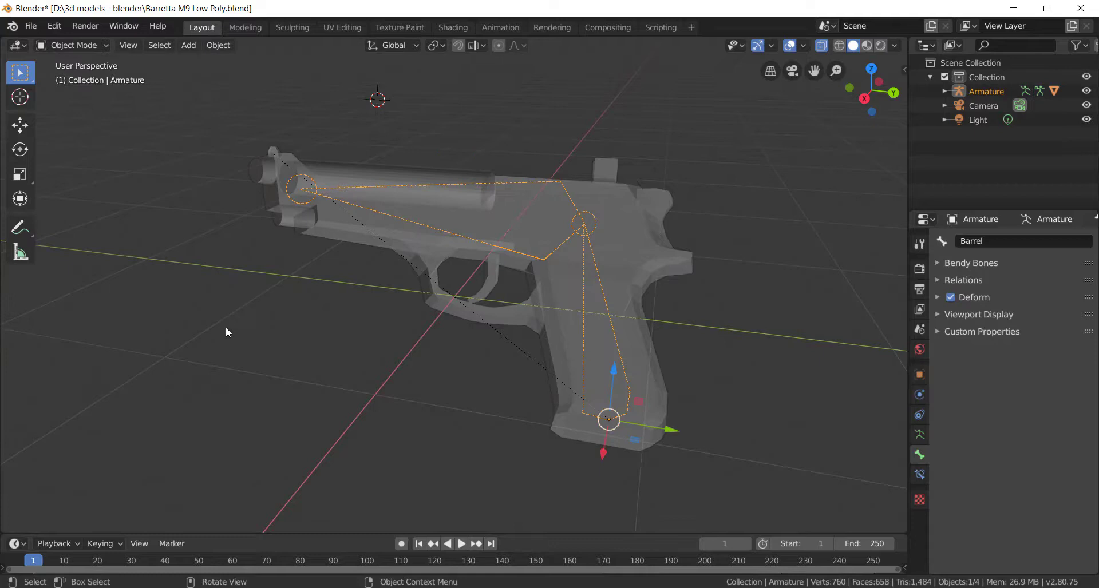
{"action": "left_click", "coordinate": [225, 327]}
{"action": "left_click", "coordinate": [75, 45]}
{"action": "left_click", "coordinate": [83, 92]}
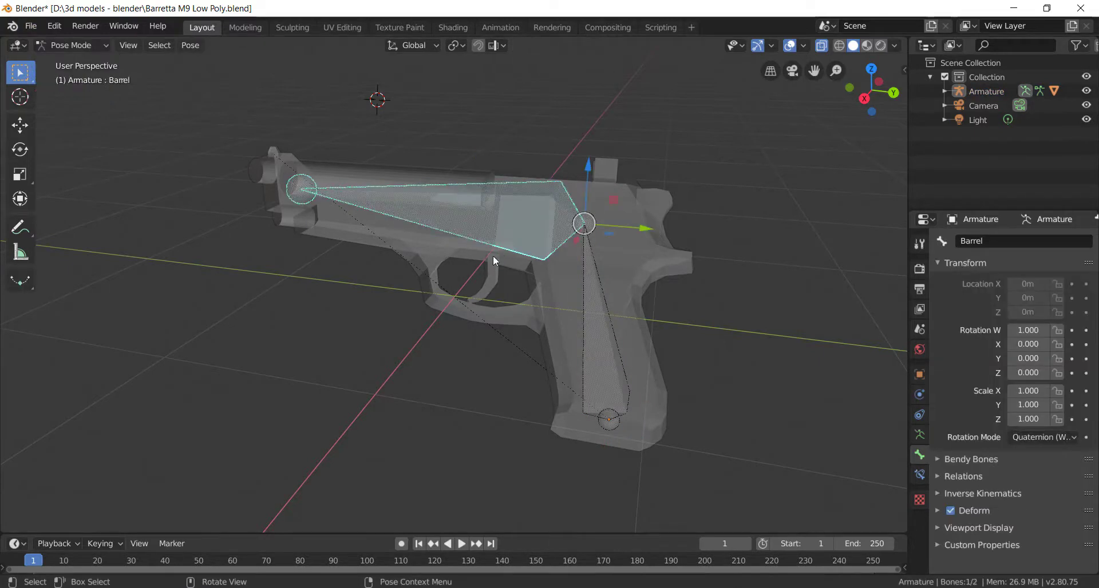
{"action": "key", "text": "r"}
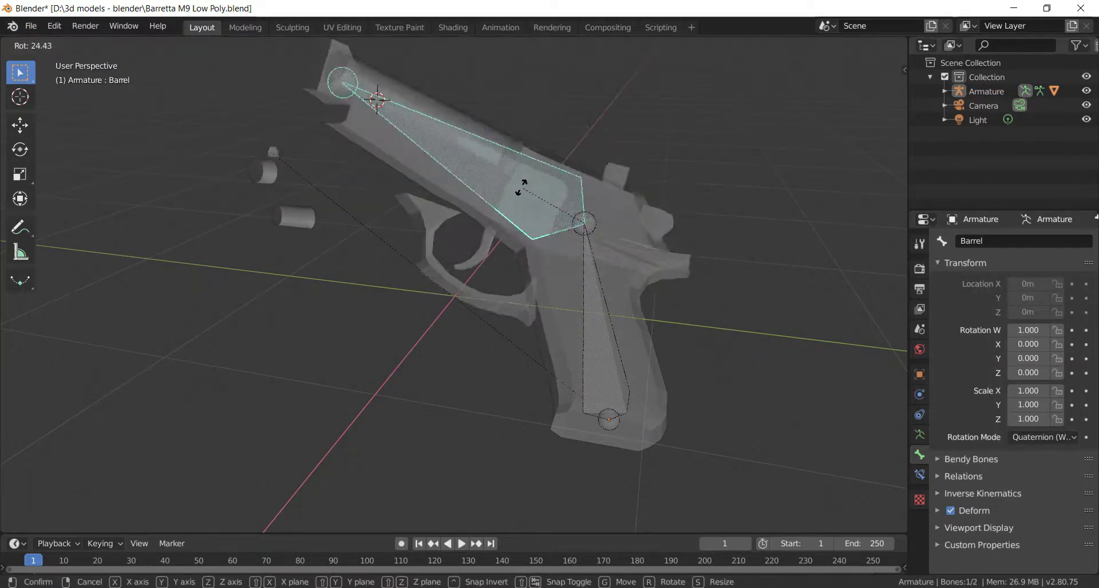
{"action": "right_click", "coordinate": [530, 180]}
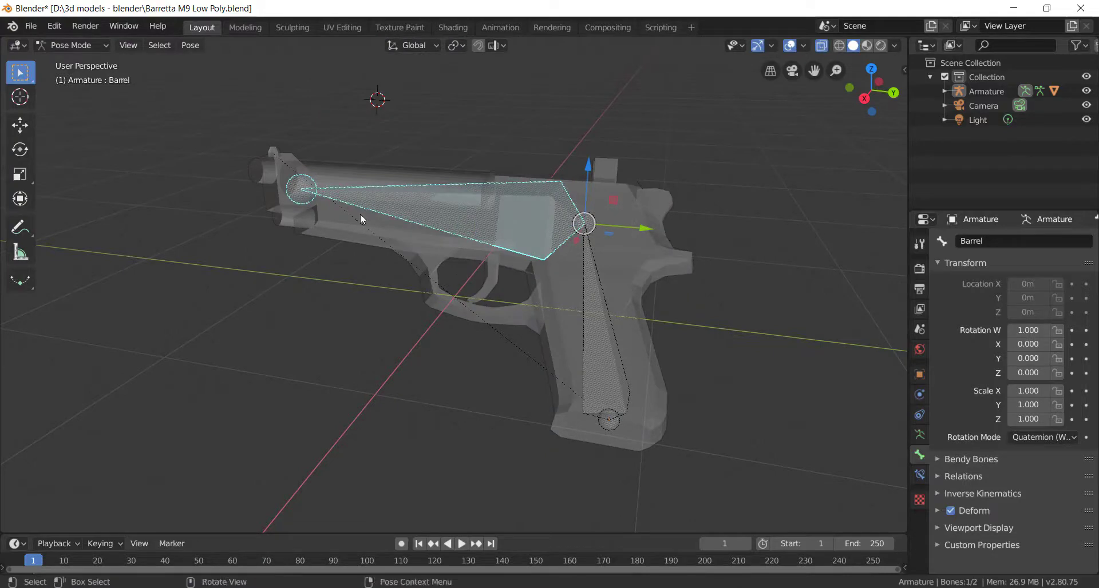
{"action": "middle_click_drag", "start_coordinate": [360, 214], "coordinate": [380, 204]}
- Select the Handle bone, then return the armature to Object Mode
{"action": "key", "text": "alt+a"}
{"action": "left_click", "coordinate": [616, 328]}
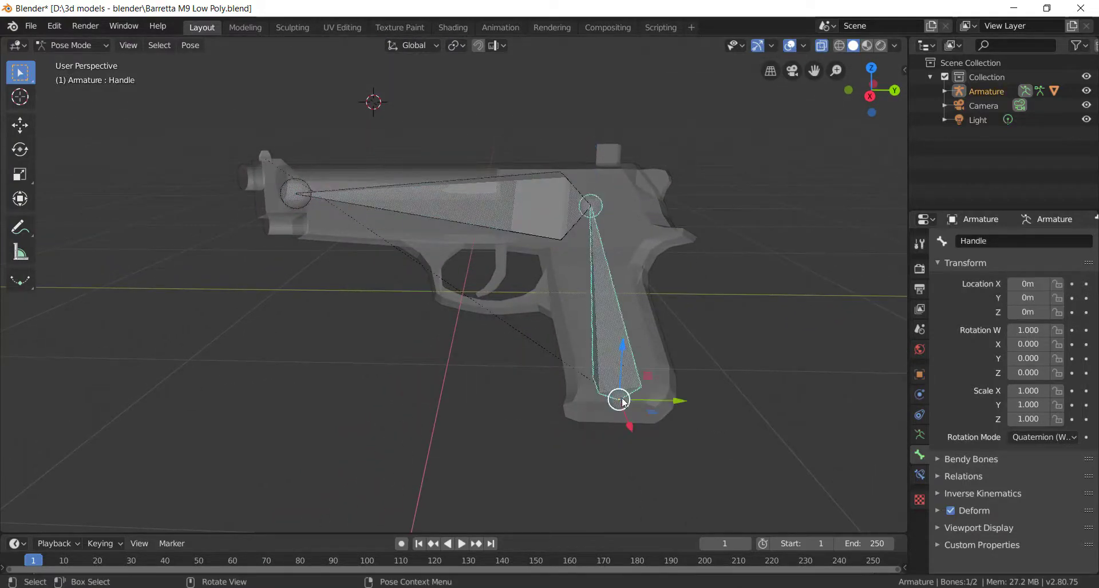
{"action": "key", "text": "Tab"}
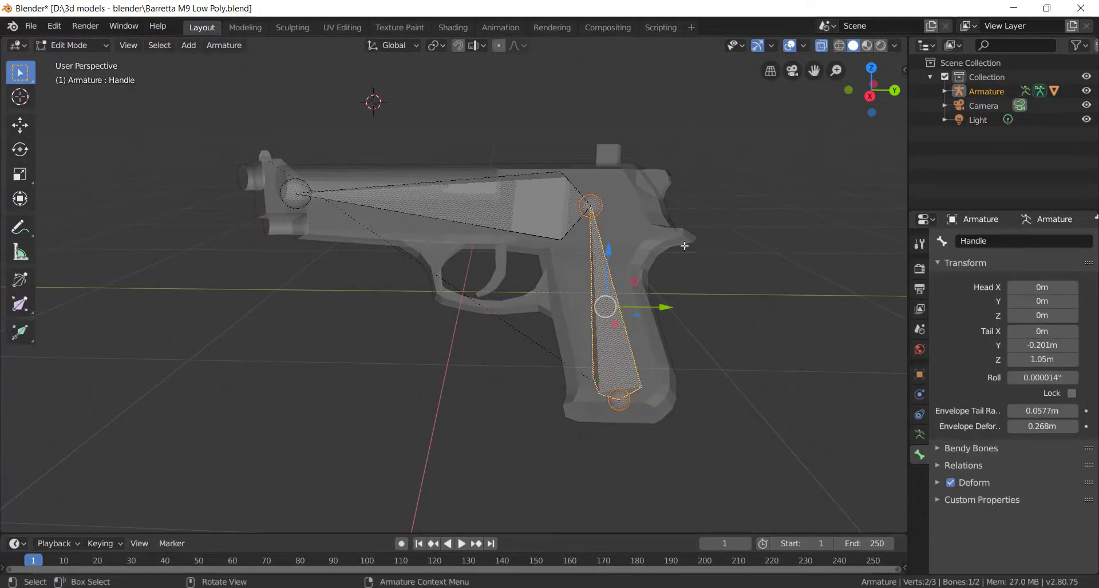
{"action": "left_click", "coordinate": [69, 46]}
{"action": "left_click", "coordinate": [497, 253]}
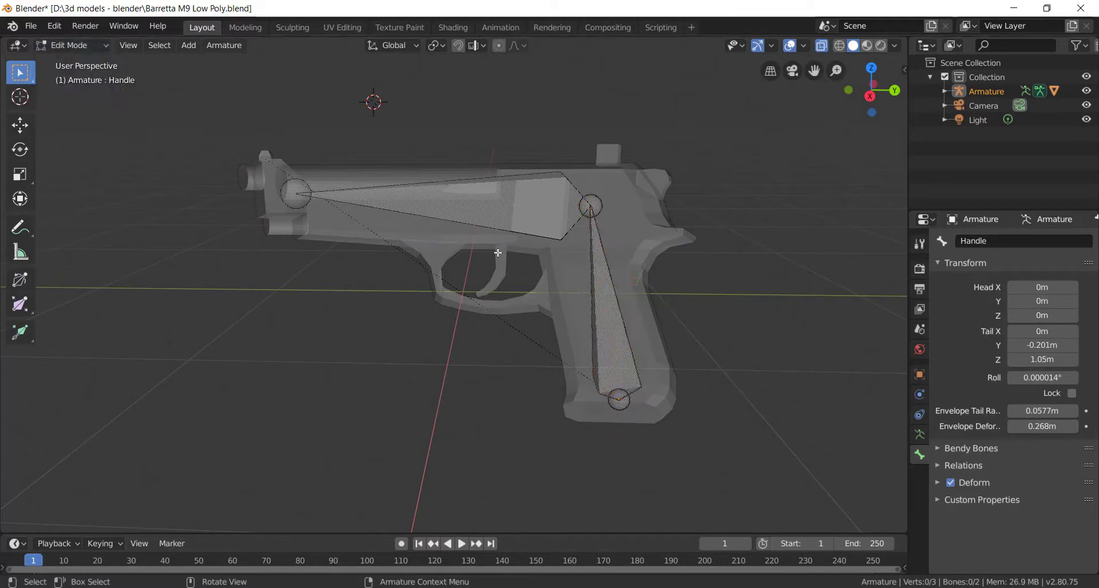
{"action": "left_click", "coordinate": [73, 47]}
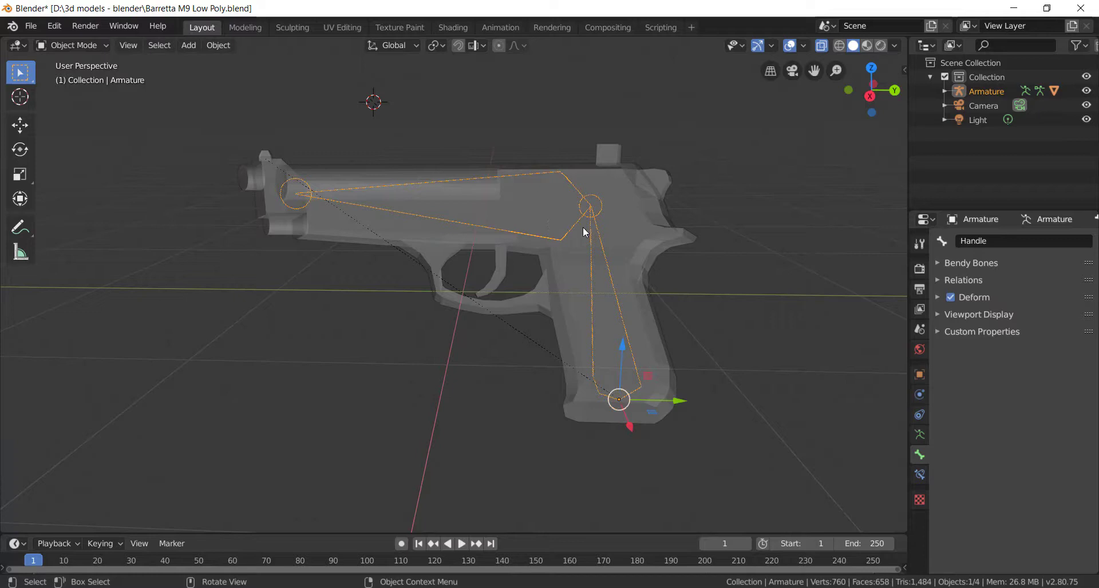
- Select the armature, then Ctrl-click to add the pistol mesh to the selection
{"action": "left_click", "coordinate": [547, 230]}
{"action": "left_click", "coordinate": [557, 238]}
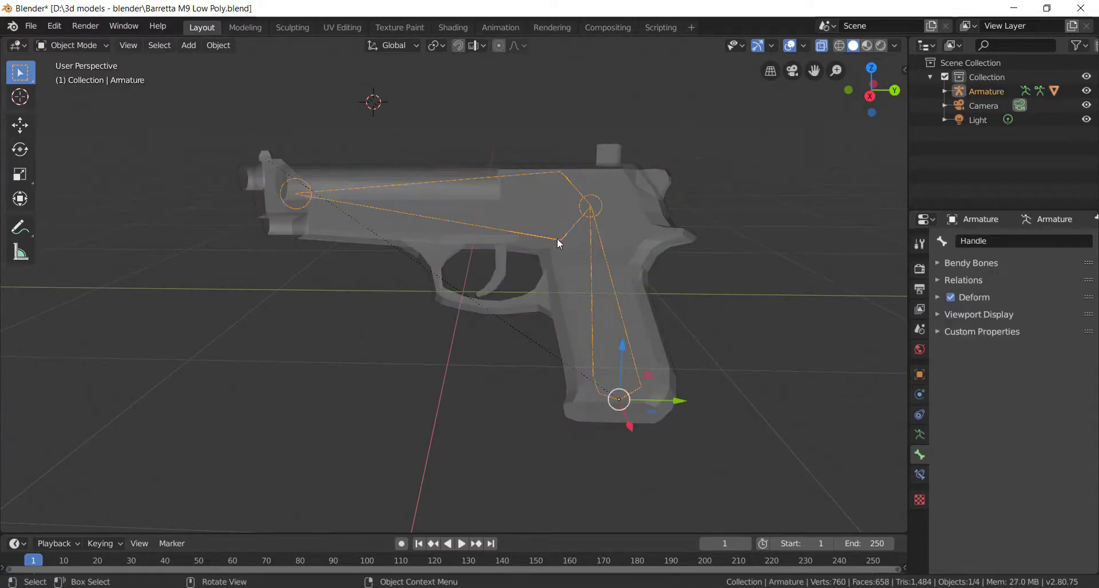
{"action": "key", "text": "ctrl"}
{"action": "left_click", "coordinate": [635, 213], "text": "shift"}
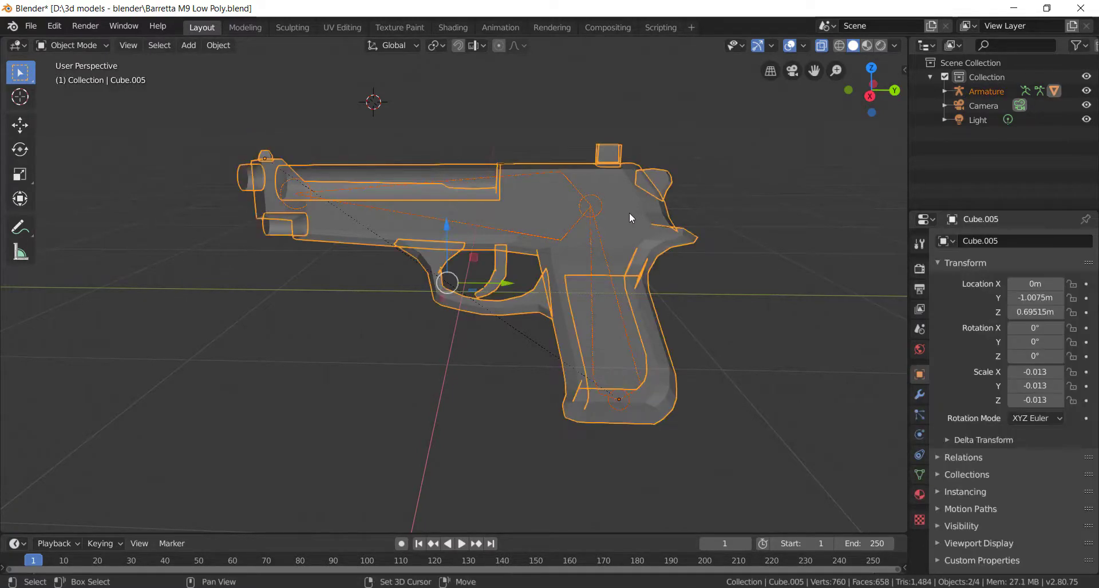
{"action": "left_click", "coordinate": [67, 45]}
- Switch the pistol to Weight Paint mode and turn off X-ray
{"action": "left_click", "coordinate": [109, 125]}
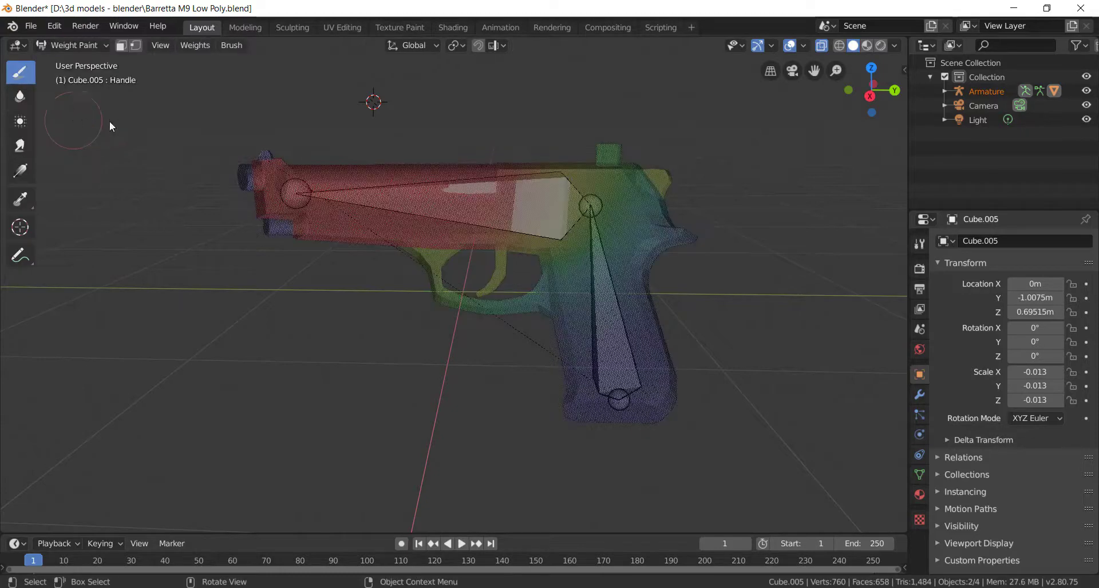
{"action": "right_click", "coordinate": [547, 198]}
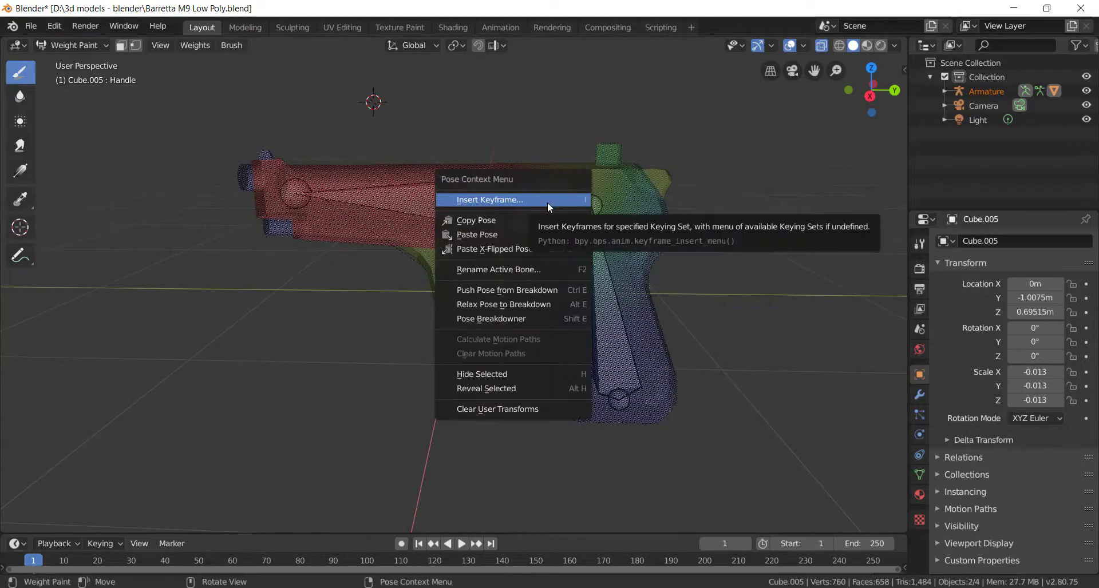
{"action": "scroll", "coordinate": [447, 166], "scroll_direction": "up", "scroll_amount": 2}
{"action": "middle_click_drag", "start_coordinate": [438, 160], "coordinate": [678, 90]}
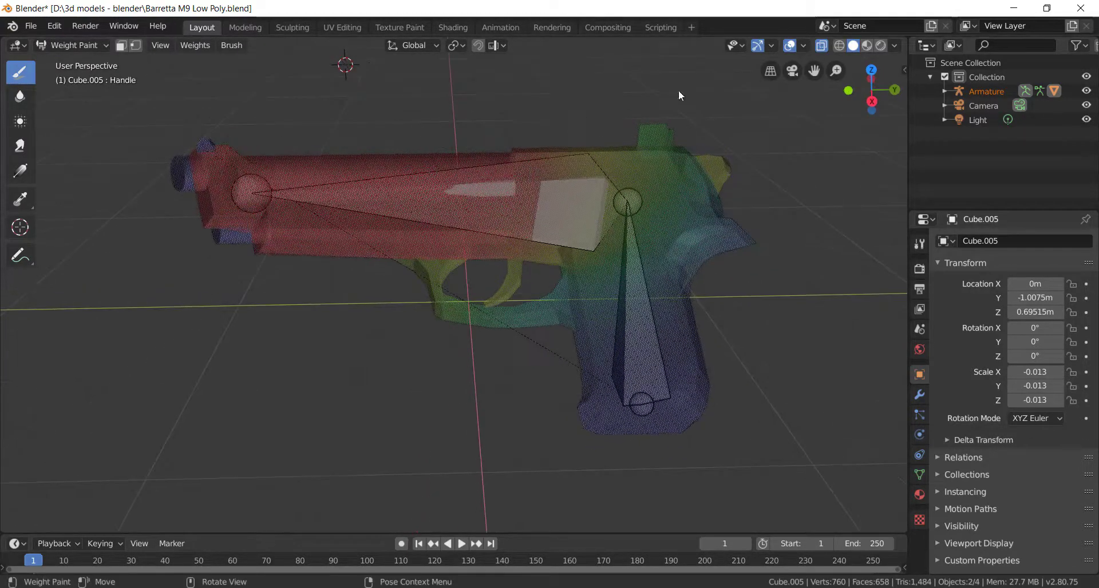
{"action": "left_click", "coordinate": [820, 45]}
{"action": "middle_click_drag", "start_coordinate": [572, 132], "coordinate": [525, 166]}
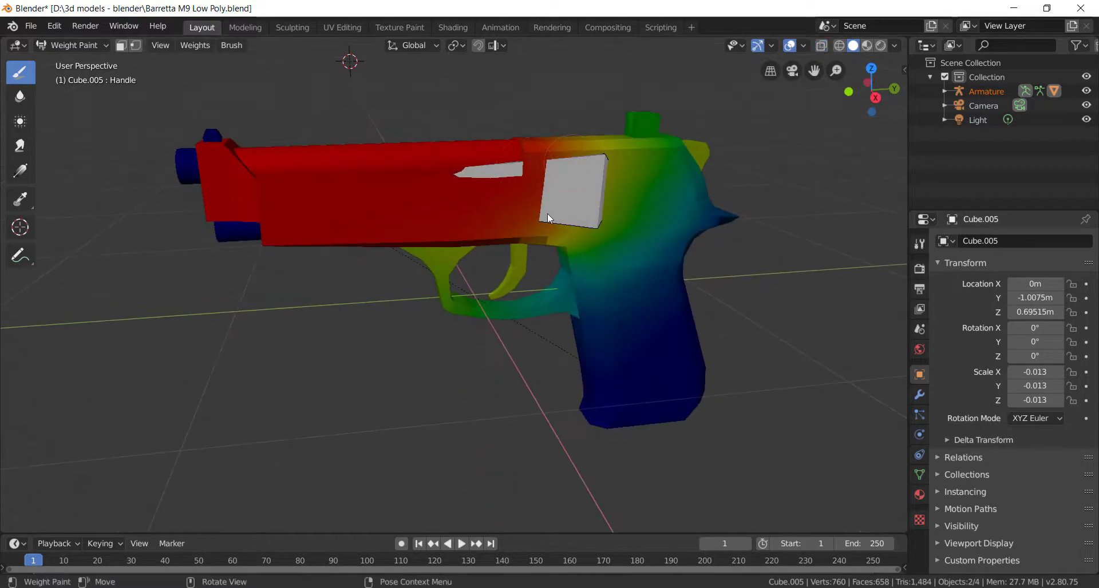
- Inspect the Handle, then Barrel, vertex group weights in Object Data properties
{"action": "left_click", "coordinate": [919, 474]}
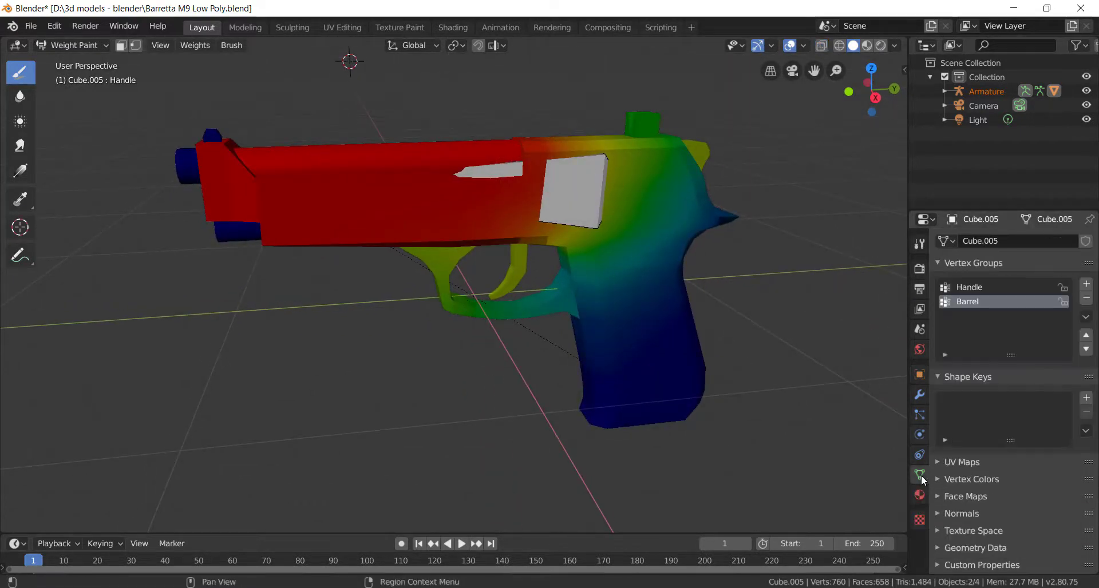
{"action": "left_click", "coordinate": [980, 285]}
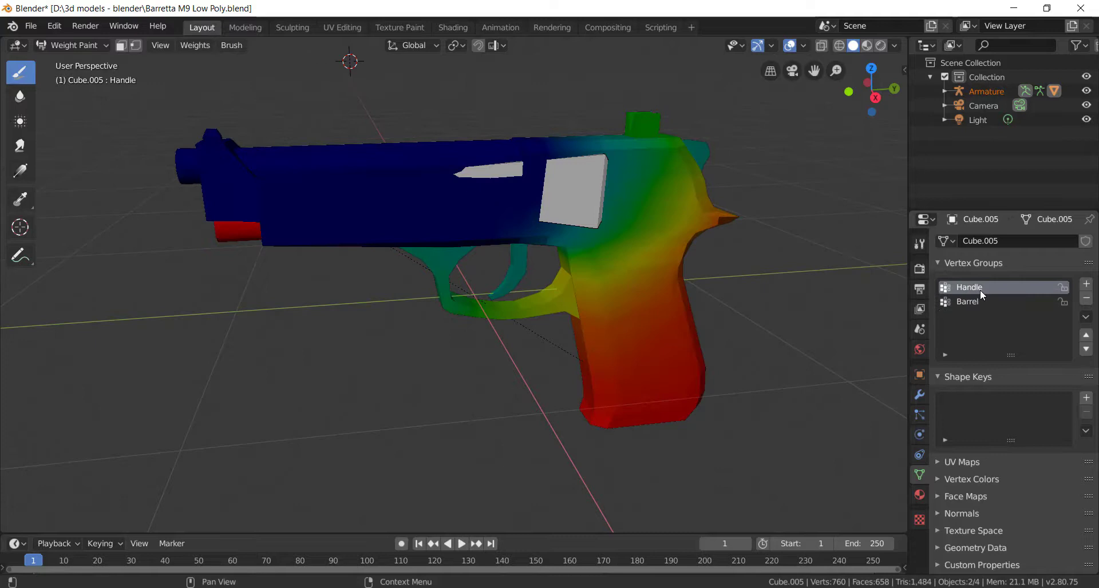
{"action": "mouse_move", "coordinate": [687, 358]}
{"action": "middle_mouse_down"}
{"action": "mouse_move", "coordinate": [439, 267]}
{"action": "mouse_move", "coordinate": [338, 280]}
{"action": "middle_mouse_up"}
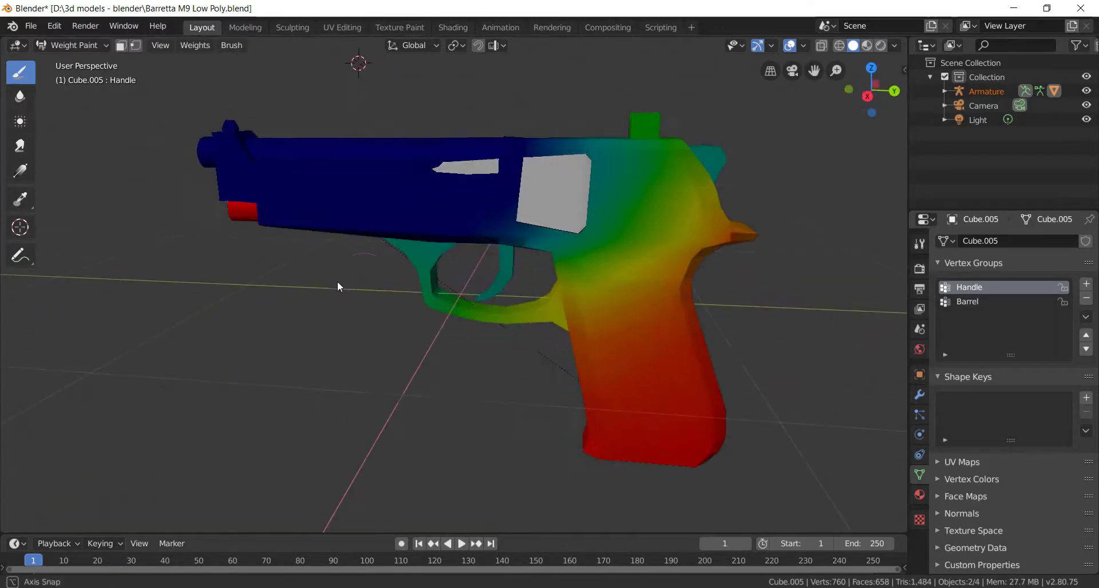
{"action": "left_click", "coordinate": [945, 303]}
{"action": "middle_click_drag", "start_coordinate": [496, 274], "coordinate": [815, 293]}
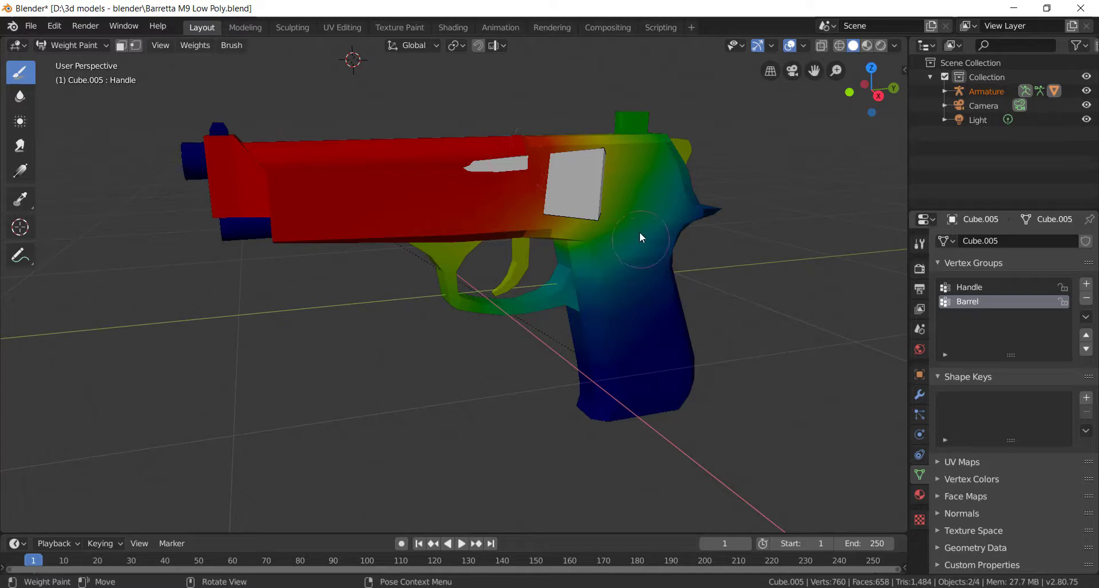
- Paint Barrel weight onto the upper grip, lower barrel cylinder and trigger guard top
{"action": "left_click_drag", "start_coordinate": [640, 231], "coordinate": [700, 246]}
{"action": "middle_click_drag", "start_coordinate": [494, 230], "coordinate": [491, 220]}
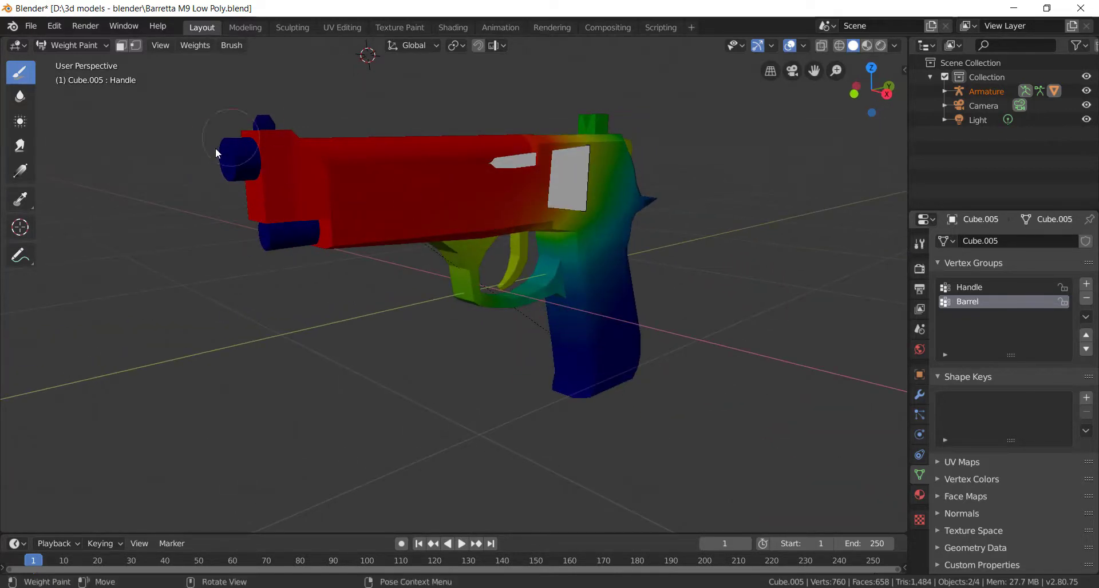
{"action": "middle_click_drag", "start_coordinate": [273, 231], "coordinate": [328, 257]}
{"action": "mouse_move", "coordinate": [464, 276]}
{"action": "middle_mouse_down"}
{"action": "mouse_move", "coordinate": [446, 166]}
{"action": "mouse_move", "coordinate": [375, 177]}
{"action": "middle_mouse_up"}
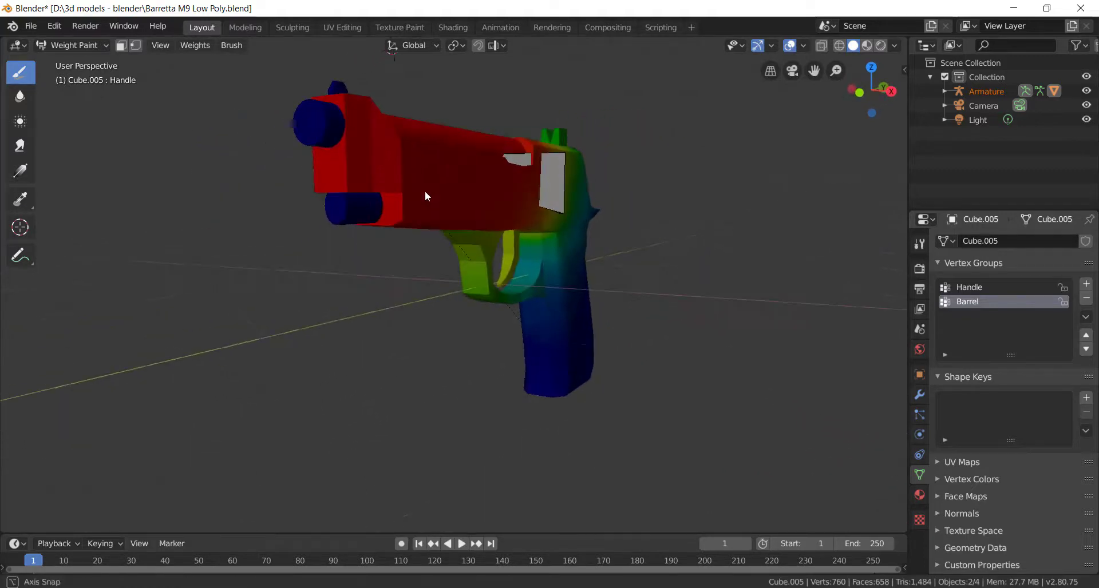
{"action": "mouse_move", "coordinate": [373, 173]}
{"action": "left_mouse_down"}
{"action": "mouse_move", "coordinate": [347, 156]}
{"action": "mouse_move", "coordinate": [389, 148]}
{"action": "left_mouse_up"}
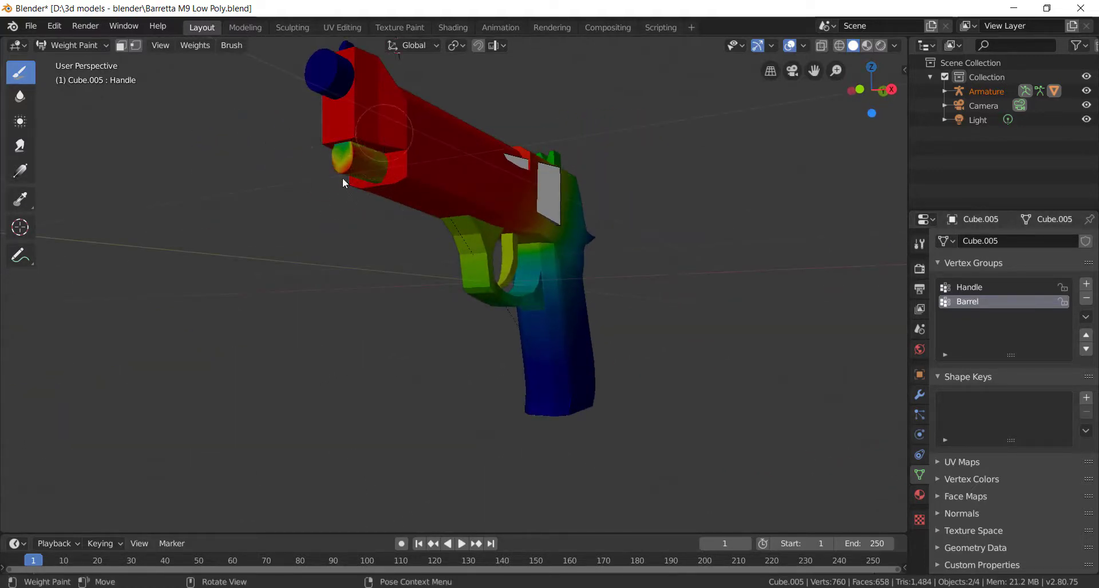
{"action": "left_click_drag", "start_coordinate": [342, 178], "coordinate": [367, 178]}
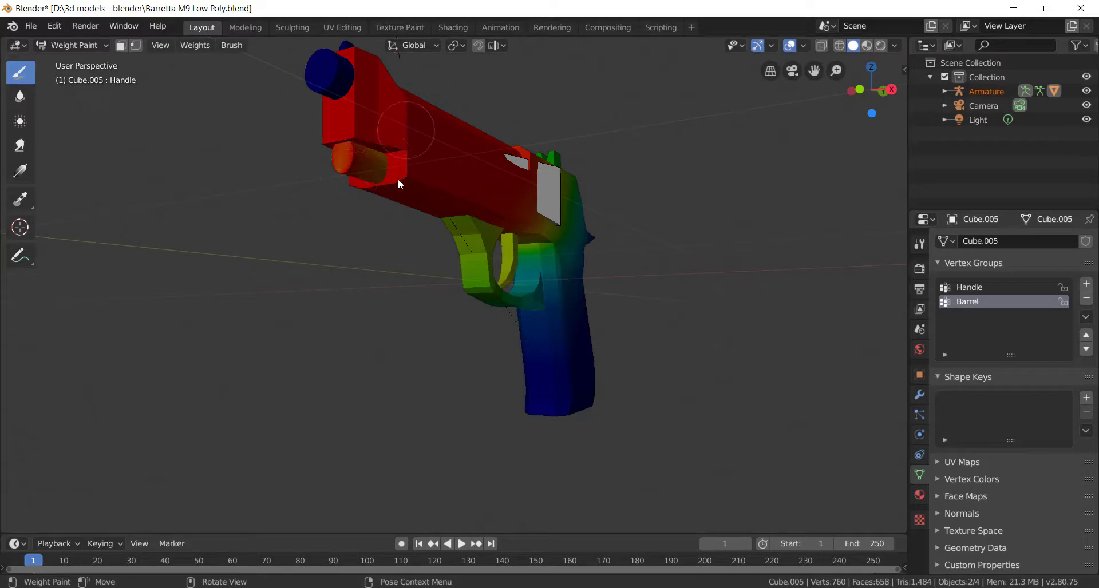
{"action": "middle_click_drag", "start_coordinate": [399, 183], "coordinate": [419, 221]}
{"action": "left_click_drag", "start_coordinate": [454, 215], "coordinate": [409, 222]}
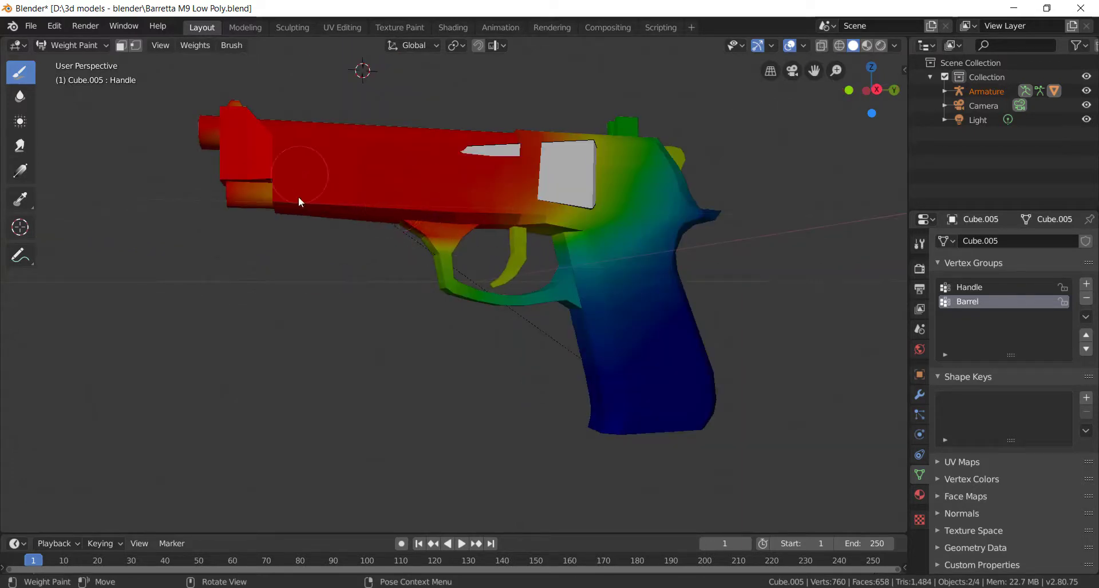
{"action": "mouse_move", "coordinate": [395, 248]}
{"action": "middle_mouse_down"}
{"action": "mouse_move", "coordinate": [535, 229]}
{"action": "mouse_move", "coordinate": [514, 201]}
{"action": "mouse_move", "coordinate": [571, 218]}
{"action": "mouse_move", "coordinate": [425, 234]}
{"action": "mouse_move", "coordinate": [376, 170]}
{"action": "middle_mouse_up"}
{"action": "mouse_move", "coordinate": [450, 185]}
{"action": "middle_mouse_down"}
{"action": "mouse_move", "coordinate": [715, 141]}
{"action": "mouse_move", "coordinate": [456, 182]}
{"action": "mouse_move", "coordinate": [358, 174]}
{"action": "middle_mouse_up"}
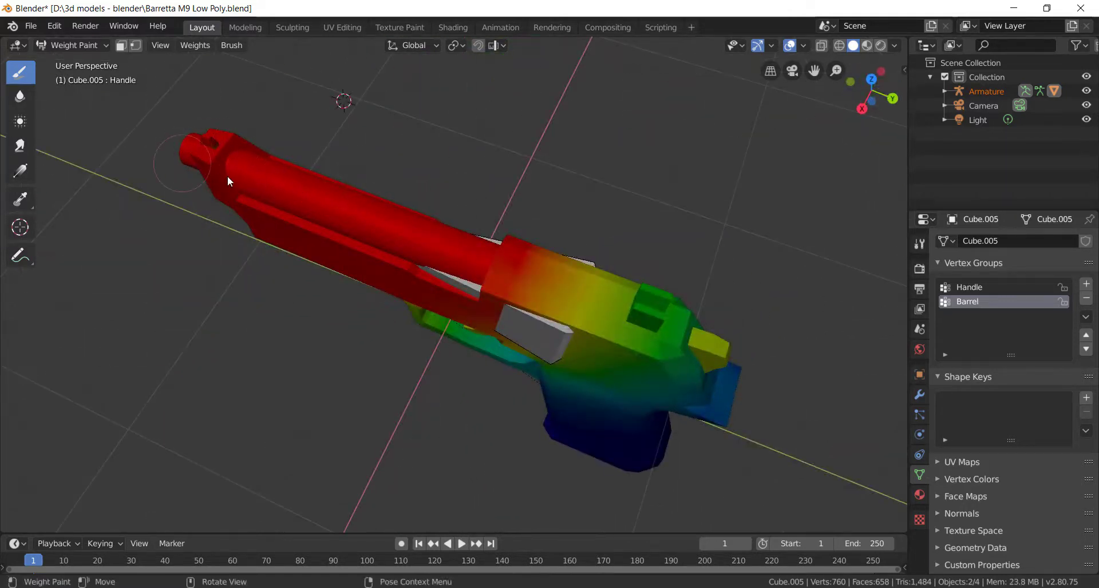
{"action": "middle_click_drag", "start_coordinate": [228, 176], "coordinate": [441, 200]}
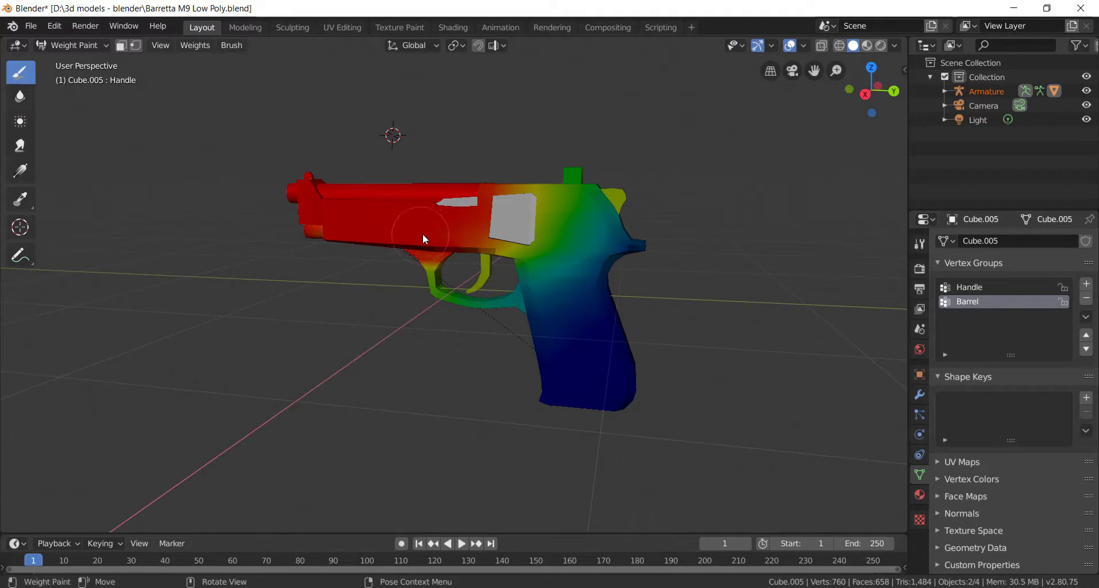
- With the Handle group active, paint the grip by the trigger guard and lower slide red
{"action": "left_click", "coordinate": [987, 287]}
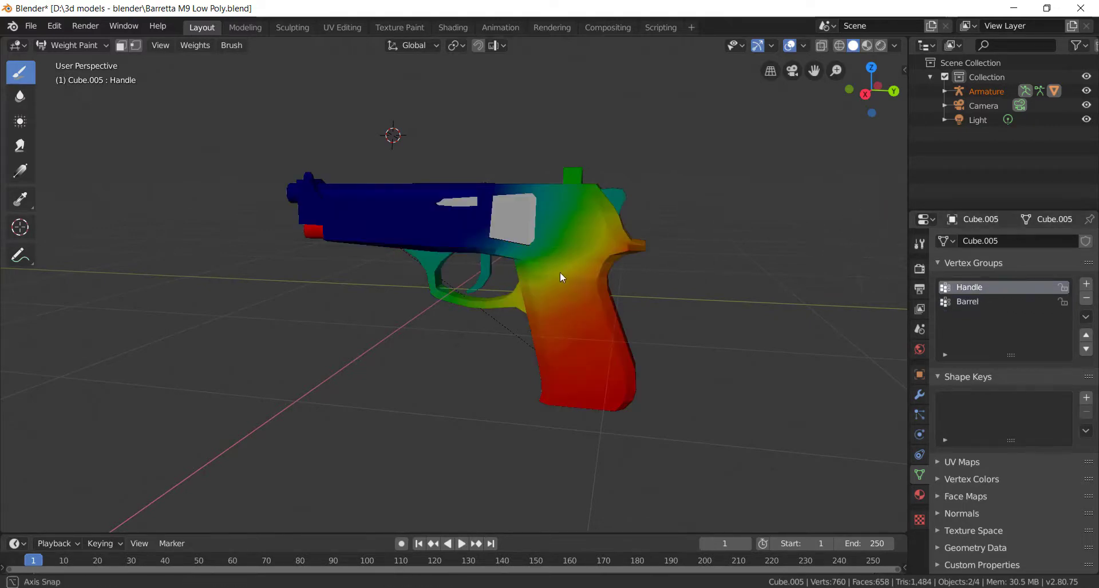
{"action": "middle_click_drag", "start_coordinate": [559, 272], "coordinate": [578, 260]}
{"action": "scroll", "coordinate": [490, 248], "scroll_direction": "up", "scroll_amount": 3}
{"action": "middle_click_drag", "start_coordinate": [490, 249], "coordinate": [547, 253]}
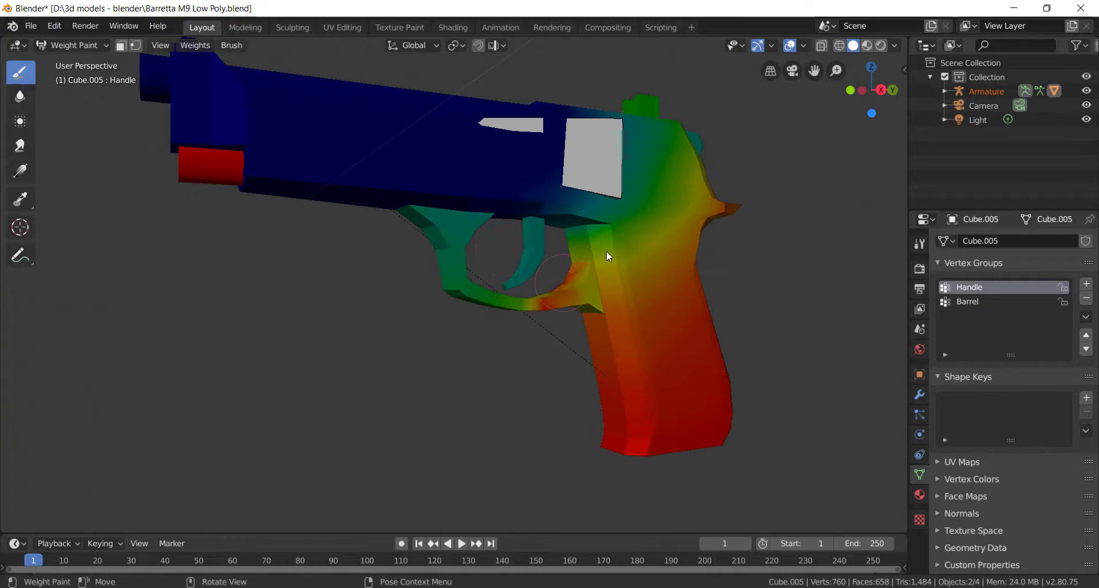
{"action": "mouse_move", "coordinate": [606, 251]}
{"action": "left_mouse_down"}
{"action": "mouse_move", "coordinate": [552, 316]}
{"action": "mouse_move", "coordinate": [545, 282]}
{"action": "mouse_move", "coordinate": [512, 279]}
{"action": "mouse_move", "coordinate": [698, 187]}
{"action": "mouse_move", "coordinate": [710, 284]}
{"action": "left_mouse_up"}
{"action": "left_click_drag", "start_coordinate": [658, 188], "coordinate": [263, 183]}
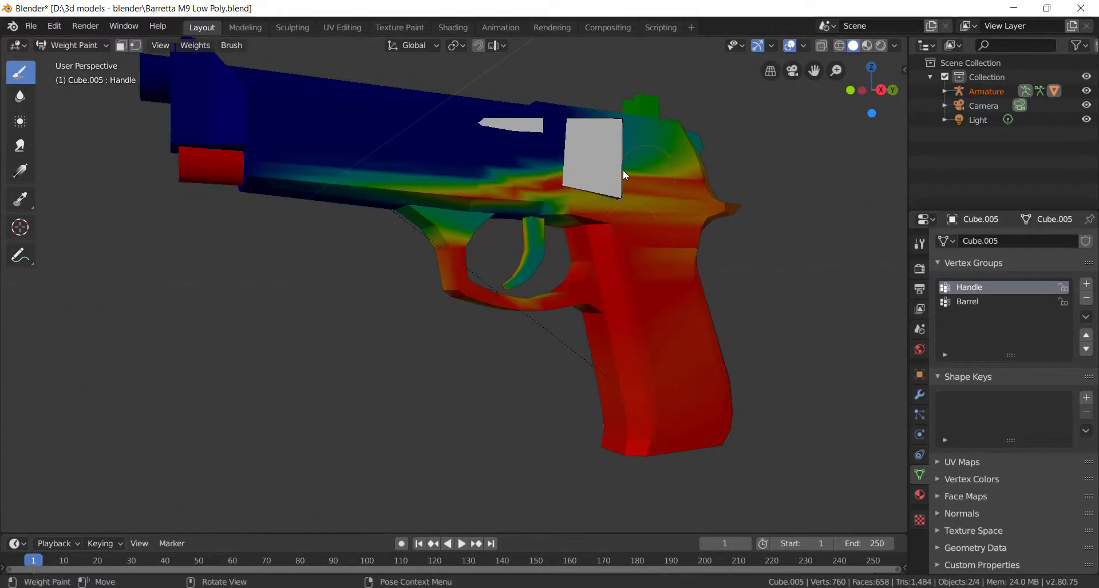
- Paint the band below the slide, the slide and the rear area fully red
{"action": "mouse_move", "coordinate": [678, 180]}
{"action": "middle_mouse_down"}
{"action": "mouse_move", "coordinate": [611, 214]}
{"action": "mouse_move", "coordinate": [723, 238]}
{"action": "middle_mouse_up"}
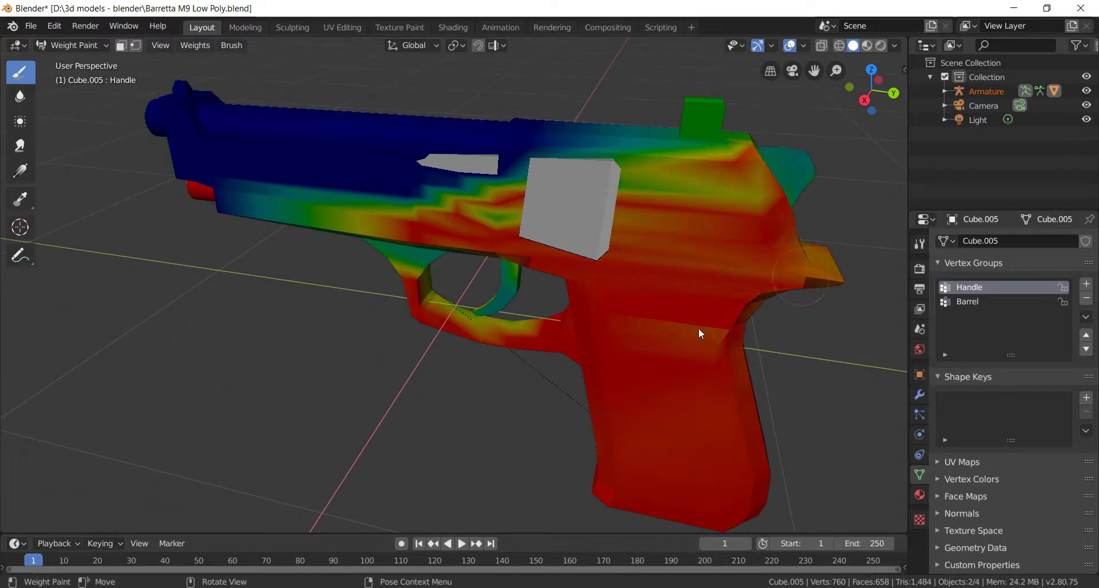
{"action": "left_click_drag", "start_coordinate": [699, 329], "coordinate": [751, 368]}
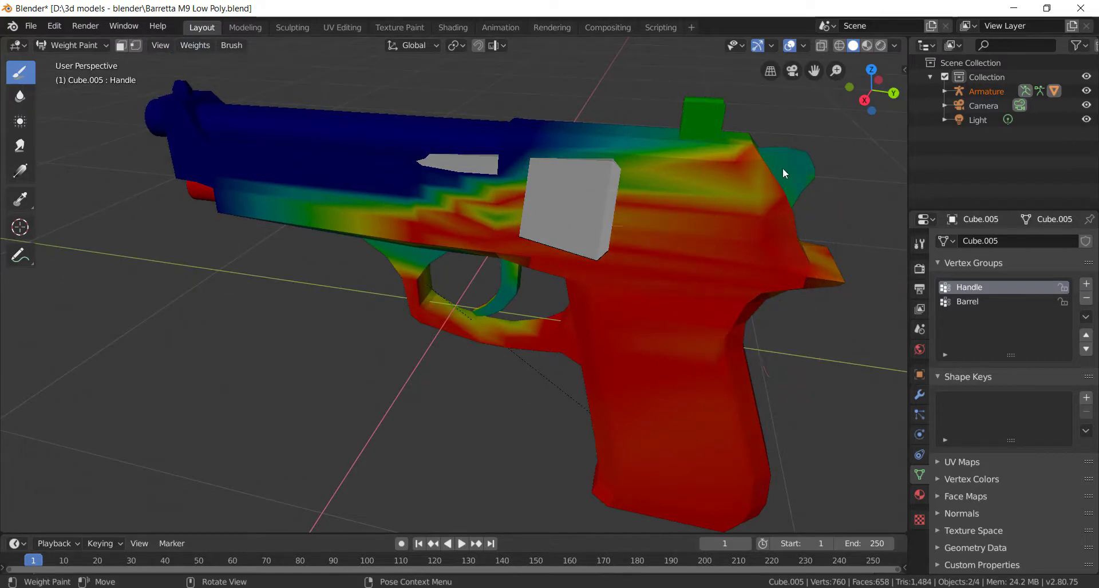
{"action": "mouse_move", "coordinate": [781, 168]}
{"action": "left_mouse_down"}
{"action": "mouse_move", "coordinate": [672, 215]}
{"action": "mouse_move", "coordinate": [653, 151]}
{"action": "mouse_move", "coordinate": [476, 194]}
{"action": "mouse_move", "coordinate": [551, 227]}
{"action": "mouse_move", "coordinate": [461, 166]}
{"action": "mouse_move", "coordinate": [401, 152]}
{"action": "mouse_move", "coordinate": [718, 189]}
{"action": "mouse_move", "coordinate": [451, 197]}
{"action": "left_mouse_up"}
{"action": "middle_click_drag", "start_coordinate": [451, 197], "coordinate": [427, 256]}
{"action": "mouse_move", "coordinate": [427, 255]}
{"action": "left_mouse_down"}
{"action": "mouse_move", "coordinate": [290, 165]}
{"action": "mouse_move", "coordinate": [730, 190]}
{"action": "left_mouse_up"}
{"action": "left_click_drag", "start_coordinate": [716, 225], "coordinate": [780, 228]}
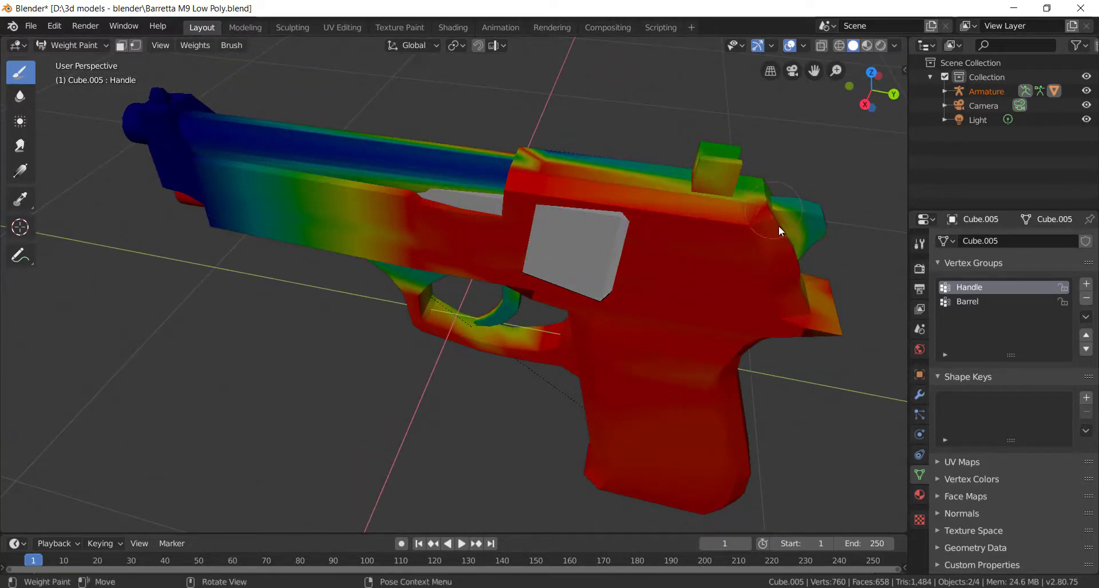
- Paint the hammer block, rear sight faces and remaining blue barrel areas red
{"action": "middle_click_drag", "start_coordinate": [781, 228], "coordinate": [409, 199]}
{"action": "mouse_move", "coordinate": [409, 200]}
{"action": "left_mouse_down"}
{"action": "mouse_move", "coordinate": [492, 202]}
{"action": "mouse_move", "coordinate": [505, 214]}
{"action": "mouse_move", "coordinate": [462, 229]}
{"action": "mouse_move", "coordinate": [485, 297]}
{"action": "mouse_move", "coordinate": [553, 239]}
{"action": "left_mouse_up"}
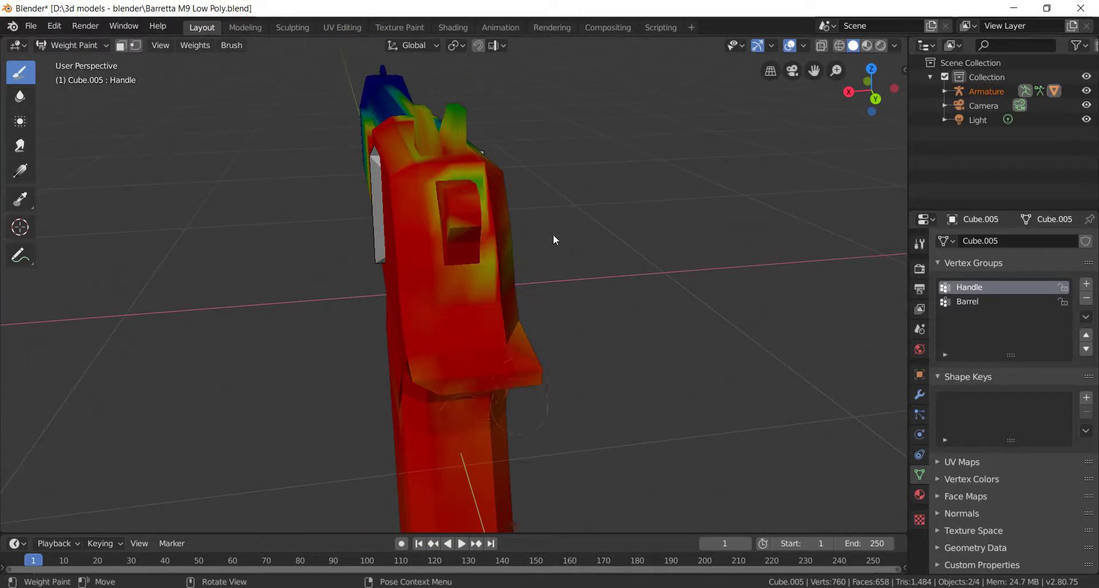
{"action": "mouse_move", "coordinate": [479, 178]}
{"action": "middle_mouse_down"}
{"action": "mouse_move", "coordinate": [466, 223]}
{"action": "mouse_move", "coordinate": [342, 262]}
{"action": "middle_mouse_up"}
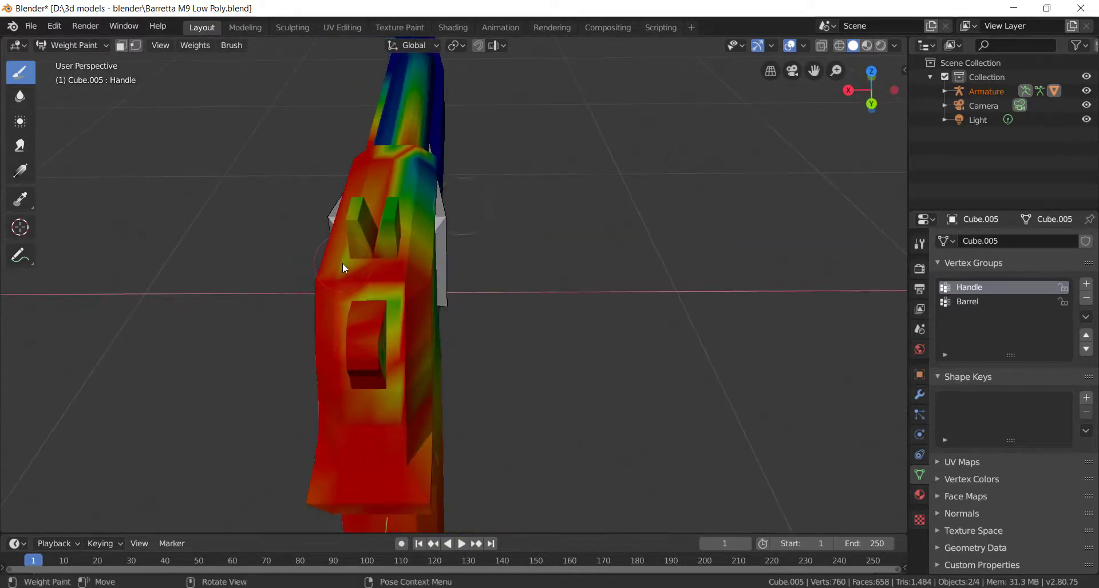
{"action": "mouse_move", "coordinate": [387, 308]}
{"action": "left_mouse_down"}
{"action": "mouse_move", "coordinate": [358, 300]}
{"action": "mouse_move", "coordinate": [396, 380]}
{"action": "mouse_move", "coordinate": [356, 413]}
{"action": "left_mouse_up"}
{"action": "middle_click_drag", "start_coordinate": [356, 414], "coordinate": [285, 250]}
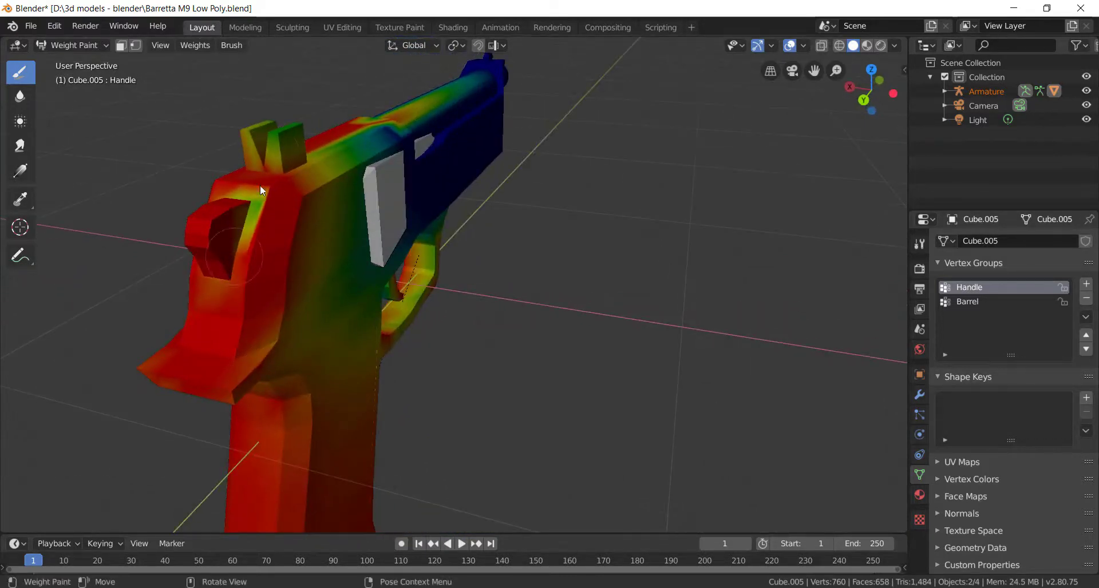
{"action": "left_click_drag", "start_coordinate": [233, 260], "coordinate": [278, 128]}
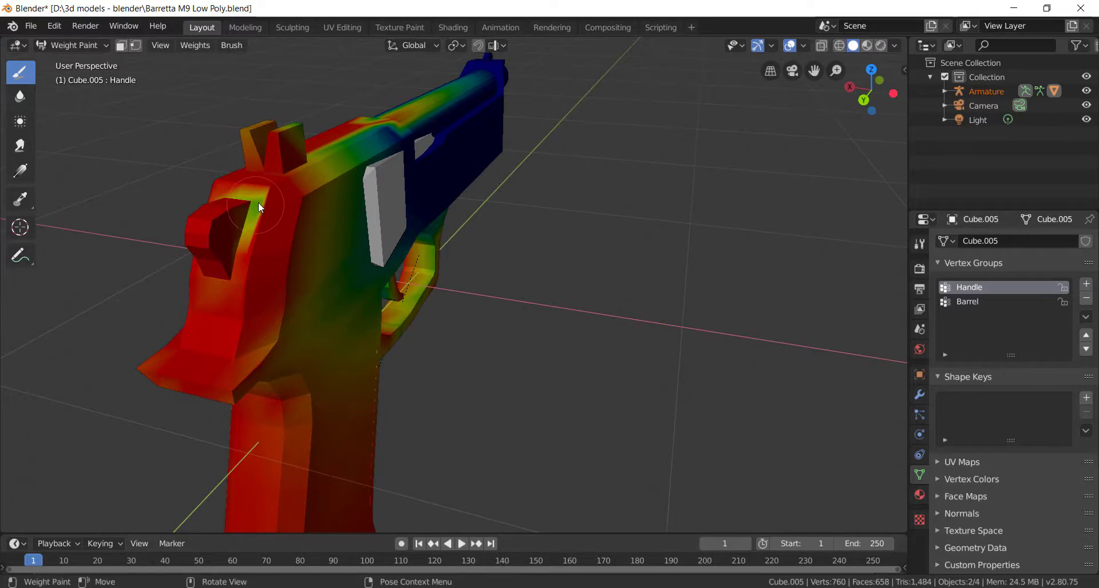
{"action": "mouse_move", "coordinate": [249, 214]}
{"action": "middle_mouse_down"}
{"action": "mouse_move", "coordinate": [240, 215]}
{"action": "mouse_move", "coordinate": [370, 284]}
{"action": "mouse_move", "coordinate": [492, 258]}
{"action": "mouse_move", "coordinate": [477, 205]}
{"action": "middle_mouse_up"}
{"action": "left_click_drag", "start_coordinate": [477, 205], "coordinate": [286, 229]}
{"action": "mouse_move", "coordinate": [286, 229]}
{"action": "middle_mouse_down"}
{"action": "mouse_move", "coordinate": [418, 290]}
{"action": "mouse_move", "coordinate": [456, 263]}
{"action": "mouse_move", "coordinate": [353, 300]}
{"action": "mouse_move", "coordinate": [465, 282]}
{"action": "mouse_move", "coordinate": [280, 214]}
{"action": "mouse_move", "coordinate": [500, 150]}
{"action": "mouse_move", "coordinate": [579, 145]}
{"action": "mouse_move", "coordinate": [631, 95]}
{"action": "mouse_move", "coordinate": [539, 204]}
{"action": "mouse_move", "coordinate": [427, 184]}
{"action": "mouse_move", "coordinate": [332, 198]}
{"action": "mouse_move", "coordinate": [559, 243]}
{"action": "mouse_move", "coordinate": [542, 196]}
{"action": "mouse_move", "coordinate": [449, 303]}
{"action": "mouse_move", "coordinate": [395, 318]}
{"action": "mouse_move", "coordinate": [781, 438]}
{"action": "mouse_move", "coordinate": [478, 326]}
{"action": "mouse_move", "coordinate": [662, 265]}
{"action": "mouse_move", "coordinate": [647, 264]}
{"action": "middle_mouse_up"}
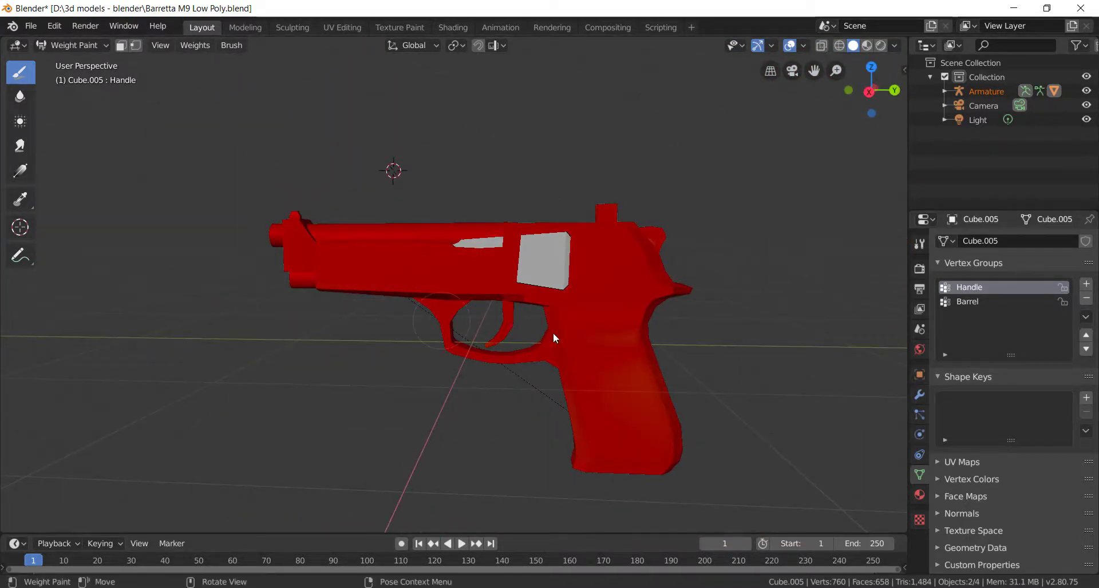
- Return the gun mesh to Object Mode and select the Armature
{"action": "key", "text": "Tab"}
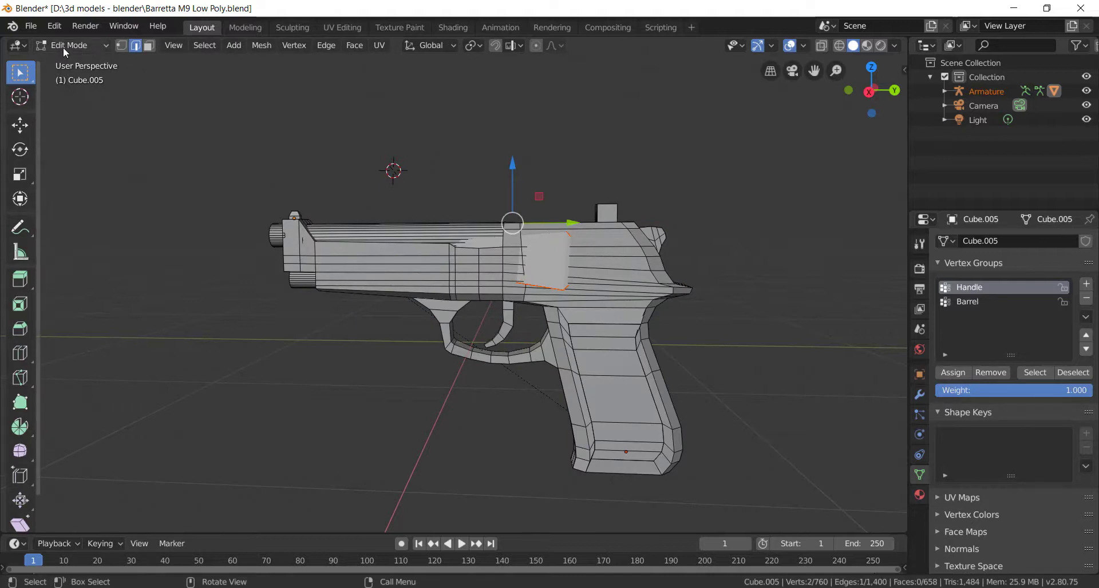
{"action": "left_click", "coordinate": [63, 46]}
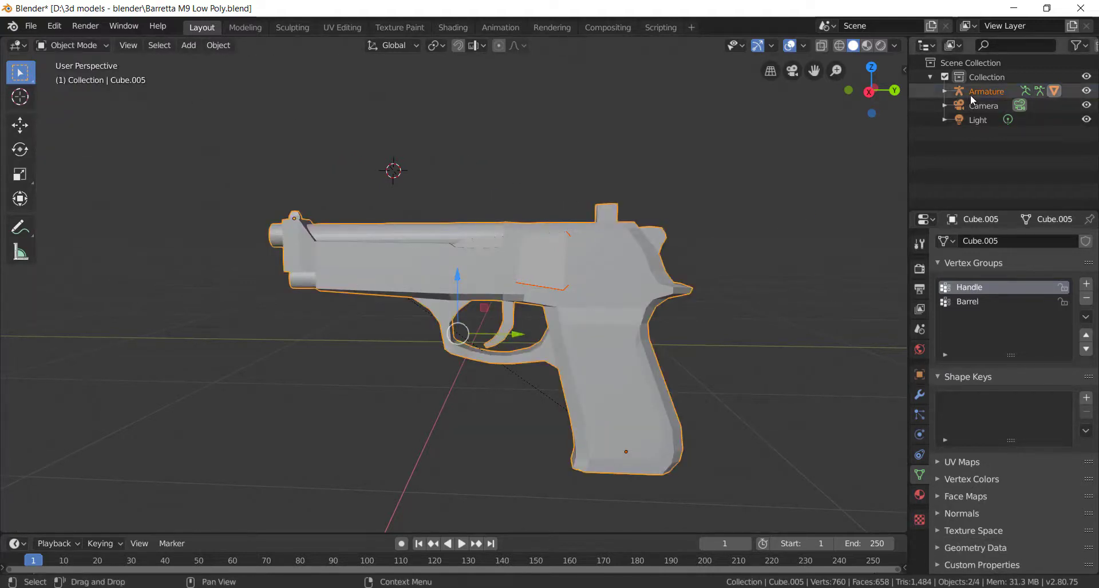
{"action": "left_click", "coordinate": [973, 92]}
{"action": "key", "text": "Tab"}
- Put the armature in Pose Mode and start rotating the Barrel bone
{"action": "left_click", "coordinate": [74, 46]}
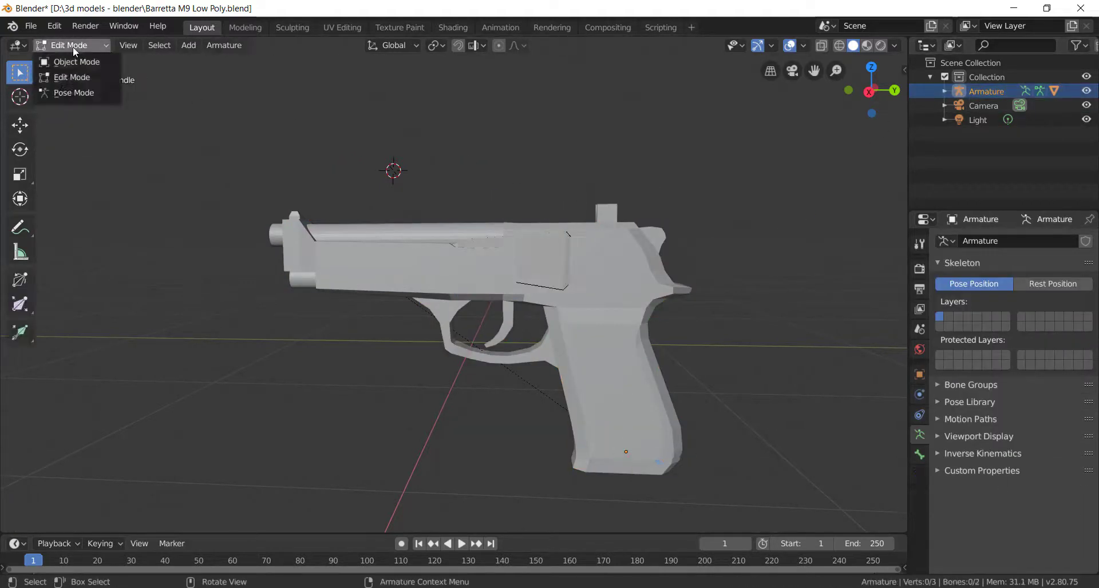
{"action": "left_click", "coordinate": [67, 91]}
{"action": "left_click", "coordinate": [558, 240]}
{"action": "key", "text": "r"}
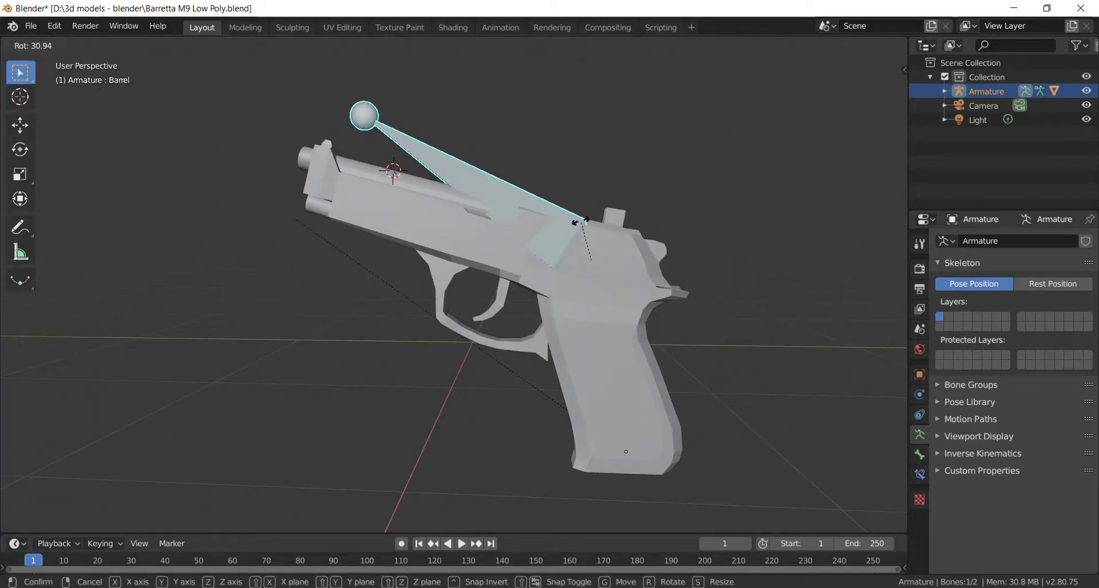
- Clear the Barrel bone's test rotation, then select the Handle bone and show its Bone properties
{"action": "left_click", "coordinate": [588, 220]}
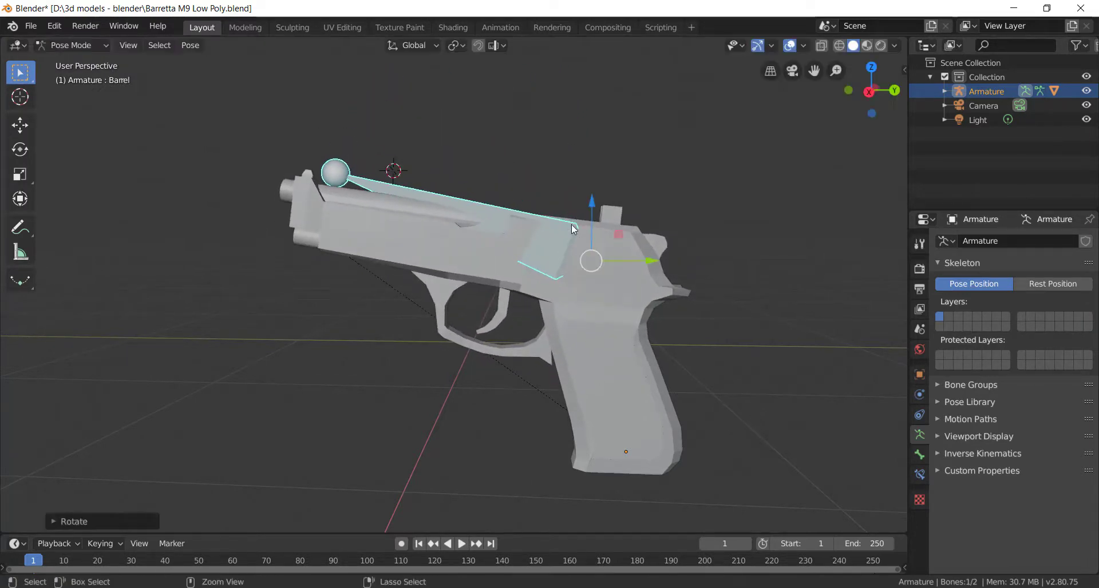
{"action": "key", "text": "alt+r"}
{"action": "left_click", "coordinate": [624, 366]}
{"action": "middle_click_drag", "start_coordinate": [651, 404], "coordinate": [658, 385]}
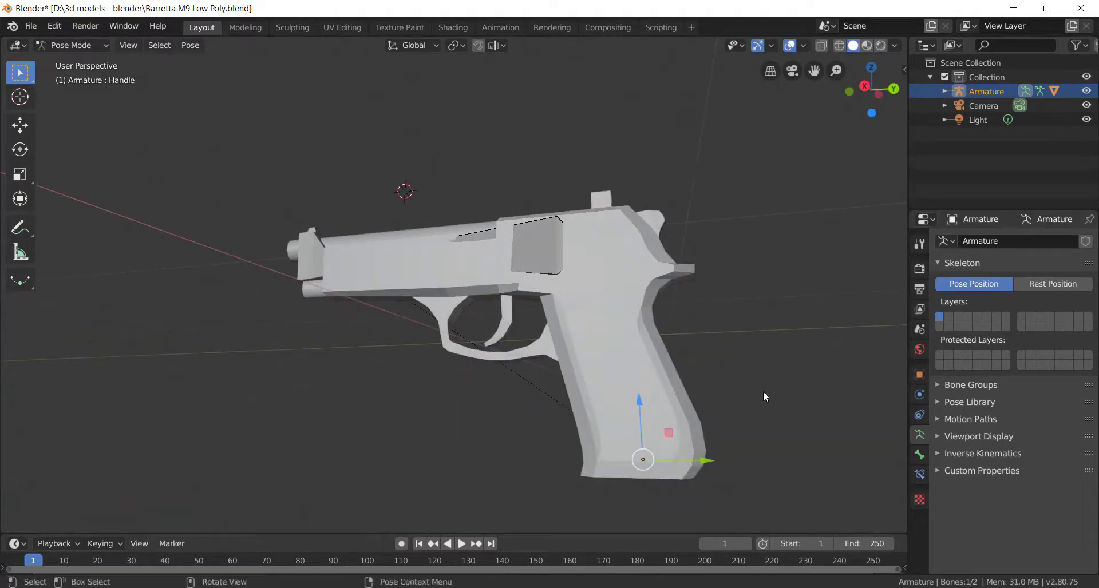
{"action": "left_click", "coordinate": [919, 455]}
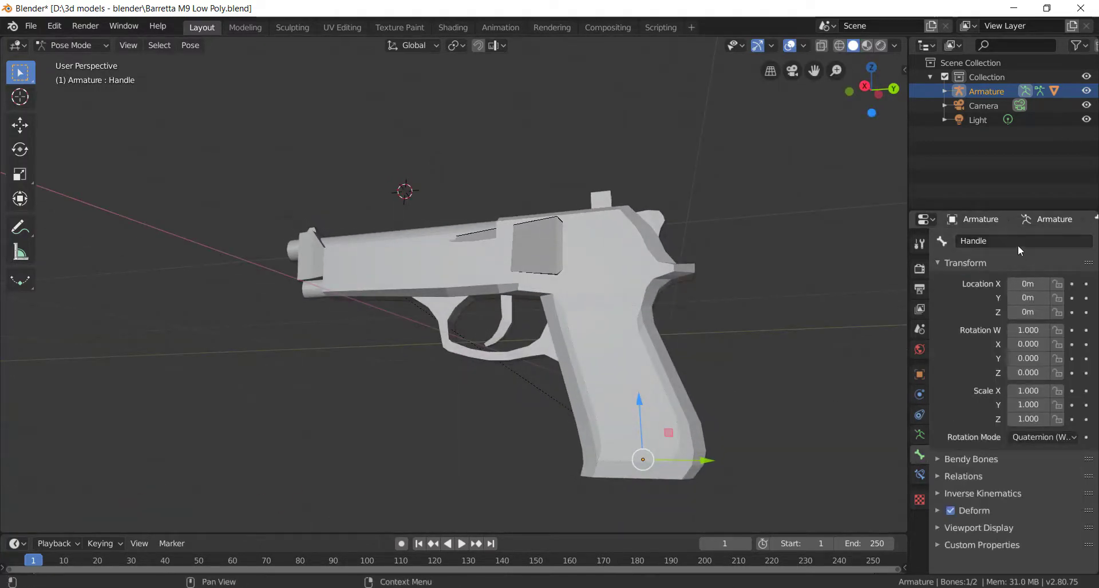
- Rotate the Handle bone to swing the whole pistol, then reset it to rest
{"action": "key", "text": "r"}
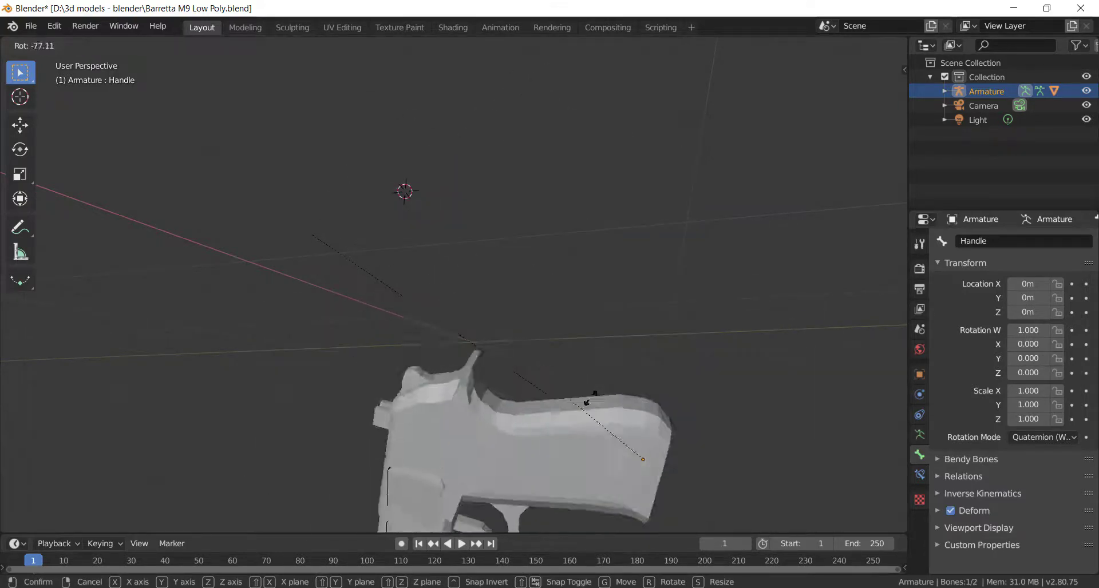
{"action": "left_click", "coordinate": [670, 381]}
{"action": "key", "text": "alt+r"}
{"action": "mouse_move", "coordinate": [678, 345]}
{"action": "middle_mouse_down"}
{"action": "mouse_move", "coordinate": [695, 319]}
{"action": "mouse_move", "coordinate": [592, 311]}
{"action": "middle_mouse_up"}
{"action": "key", "text": "r"}
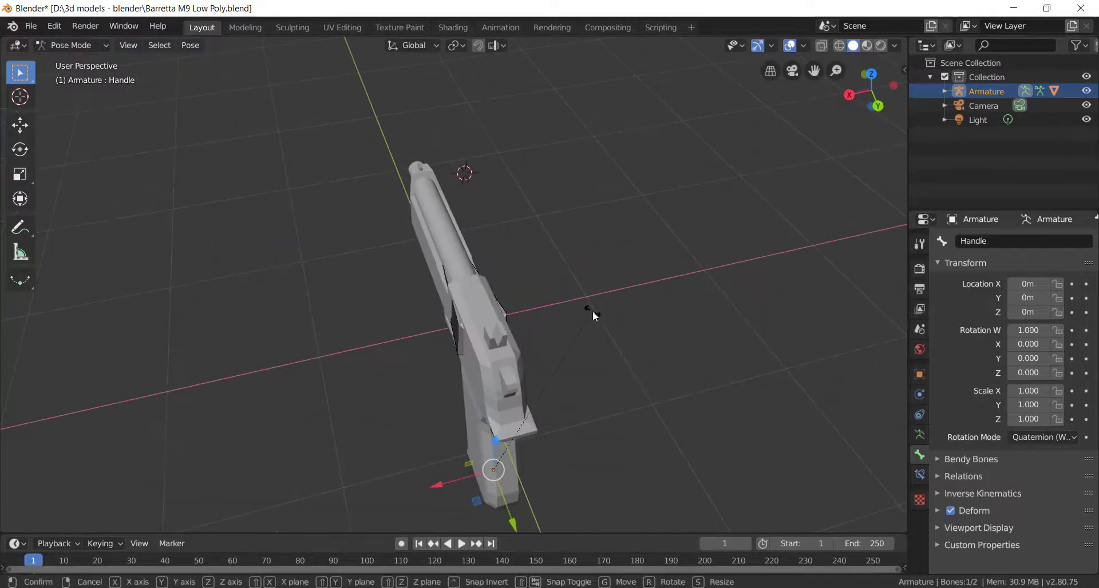
{"action": "key", "text": "Escape"}
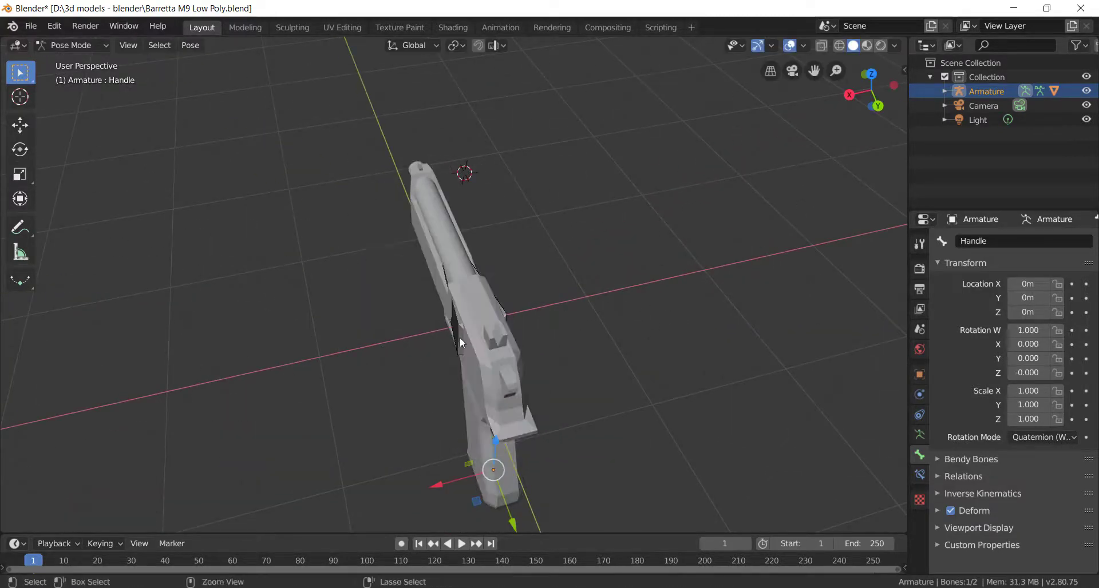
{"action": "mouse_move", "coordinate": [459, 338]}
{"action": "middle_mouse_down"}
{"action": "mouse_move", "coordinate": [572, 274]}
{"action": "mouse_move", "coordinate": [545, 255]}
{"action": "mouse_move", "coordinate": [570, 276]}
{"action": "middle_mouse_up"}
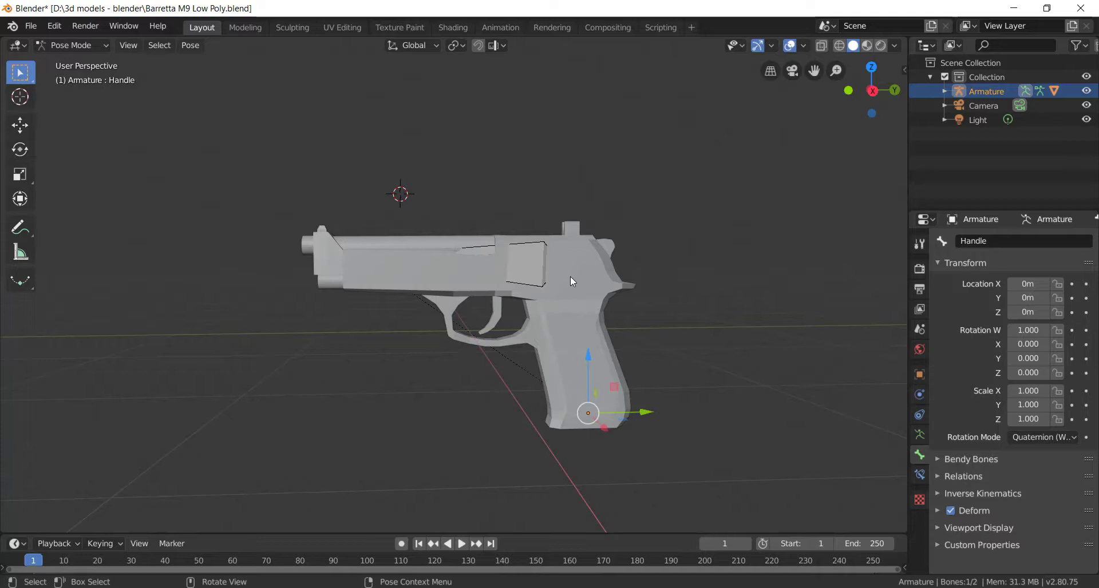
{"action": "mouse_move", "coordinate": [574, 272]}
{"action": "middle_mouse_down"}
{"action": "mouse_move", "coordinate": [593, 283]}
{"action": "mouse_move", "coordinate": [578, 259]}
{"action": "middle_mouse_up"}
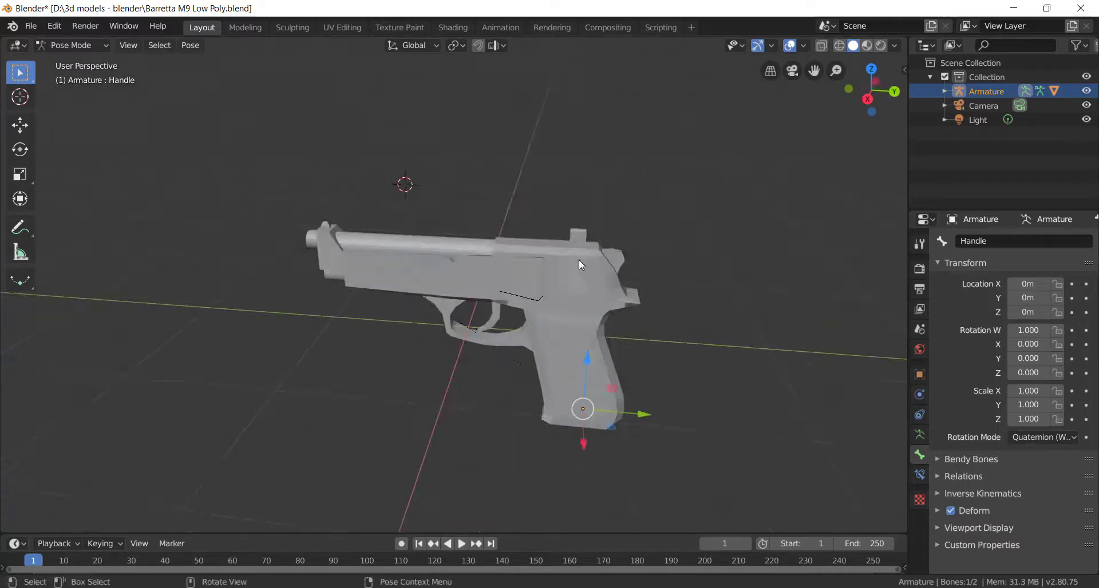